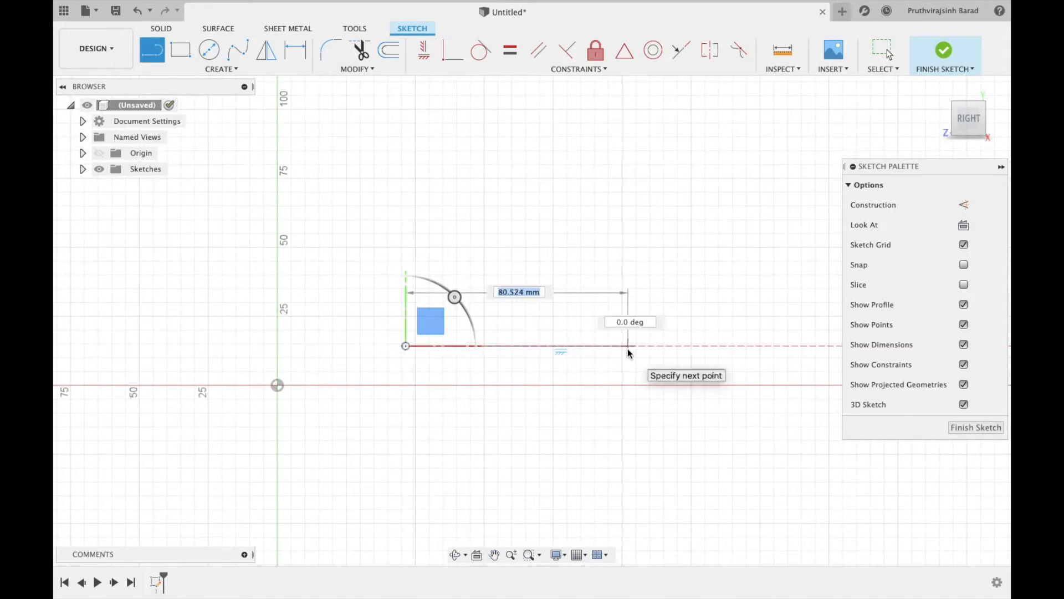
Step: Draw a 75 mm horizontal base line and a 50 mm vertical line up from its right end
{"action": "type", "text": "75"}
{"action": "key", "text": "Tab"}
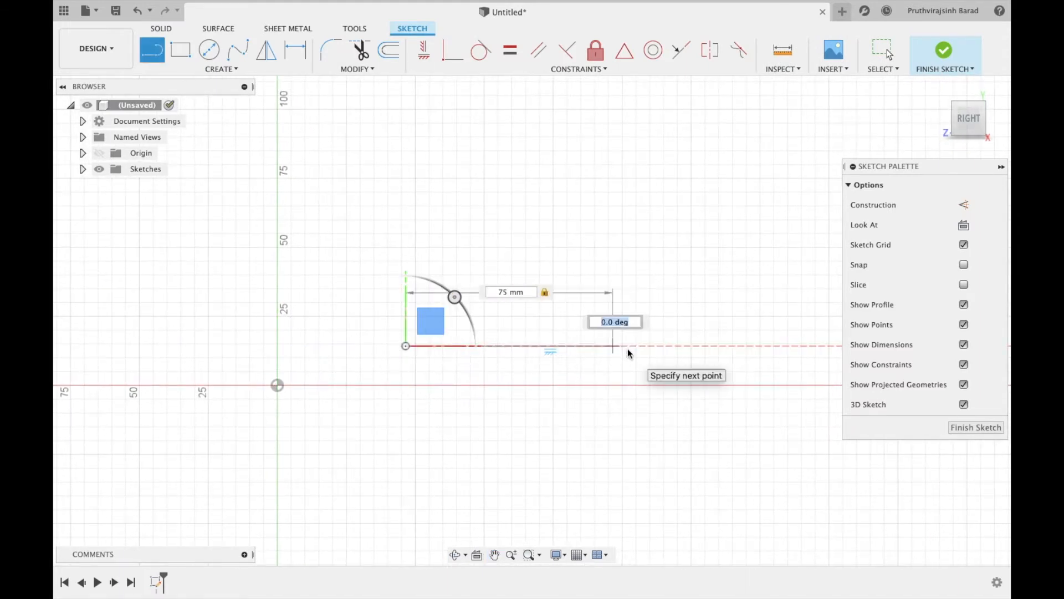
{"action": "key", "text": "Tab"}
{"action": "key", "text": "Return"}
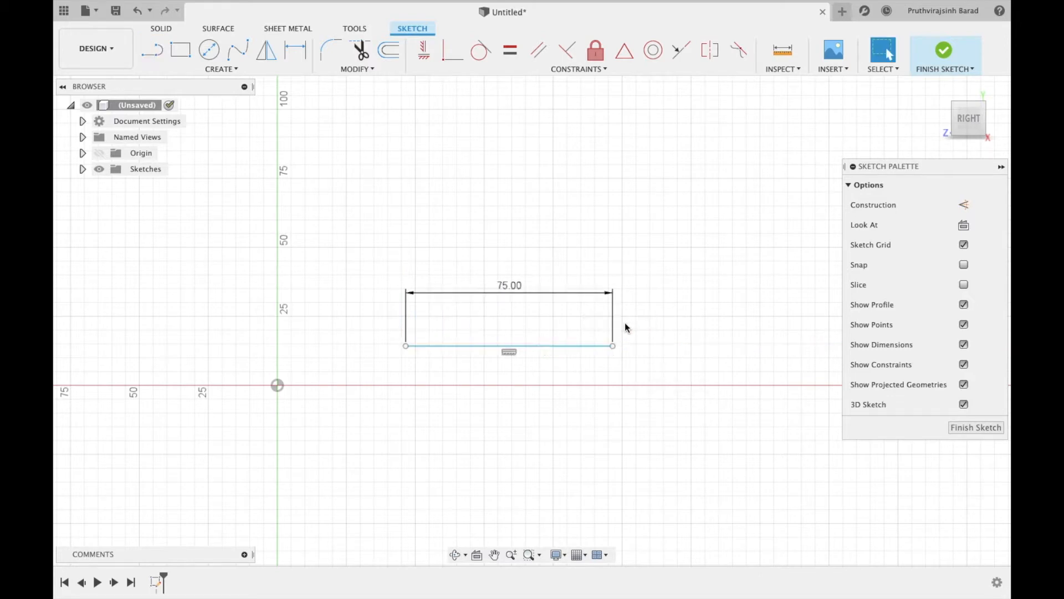
{"action": "left_click", "coordinate": [613, 346]}
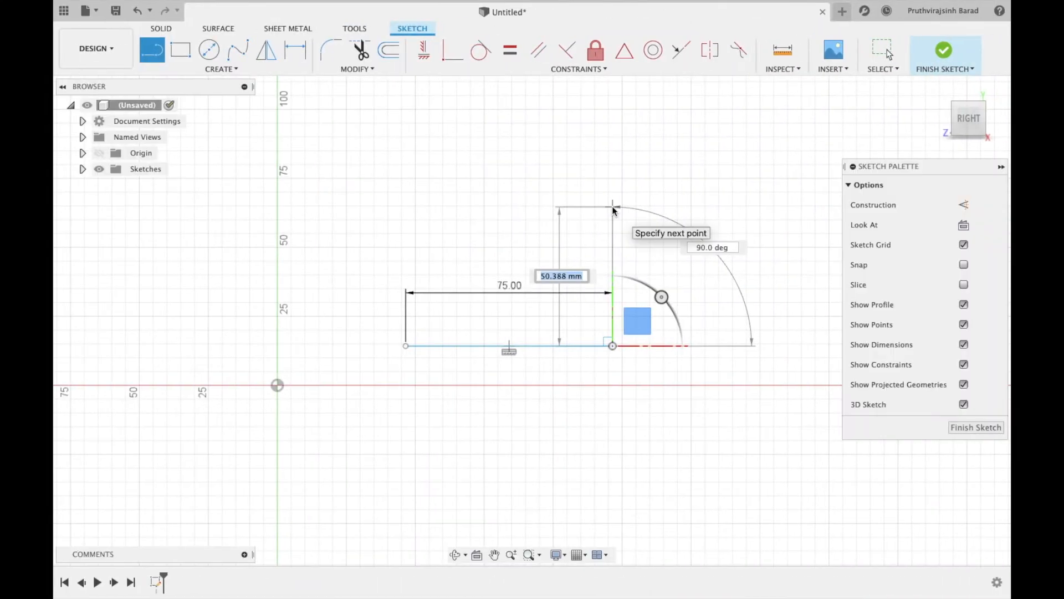
{"action": "type", "text": "50"}
{"action": "key", "text": "Return"}
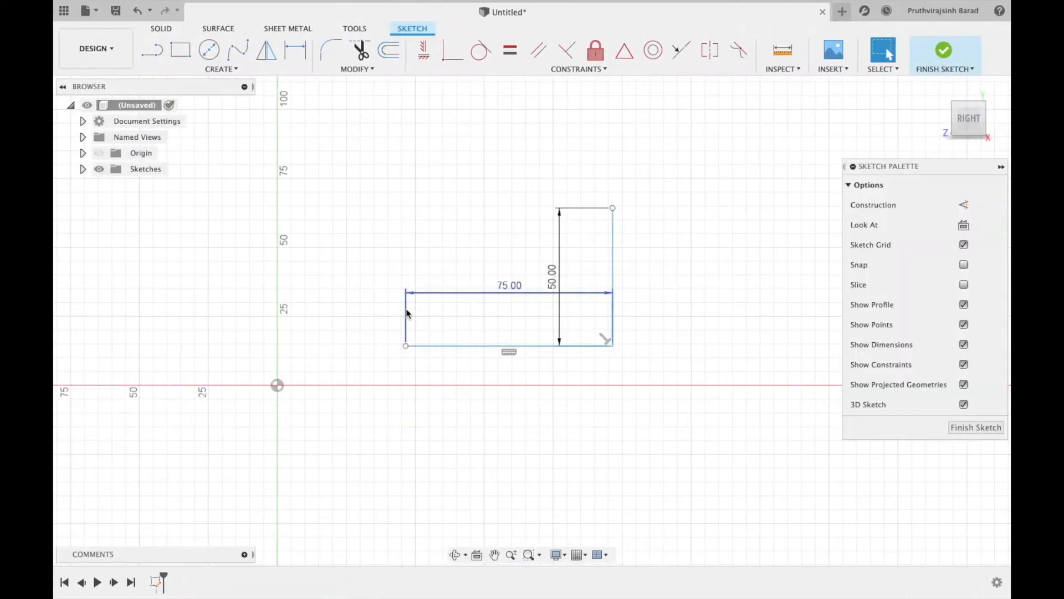
Step: Draw a 12 mm vertical line up from the left end of the base line
{"action": "left_click", "coordinate": [406, 346]}
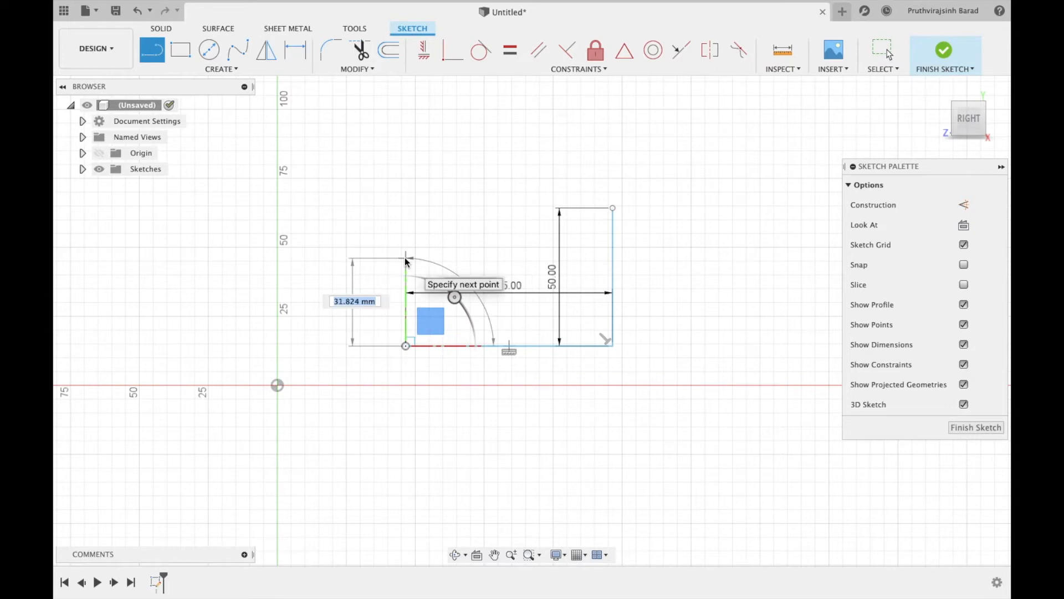
{"action": "type", "text": "12"}
{"action": "key", "text": "Return"}
{"action": "key", "text": "Escape"}
Step: Close the profile with a sloped line joining the upper ends of the two vertical lines and finish the sketch
{"action": "key", "text": "l"}
{"action": "left_click", "coordinate": [406, 312]}
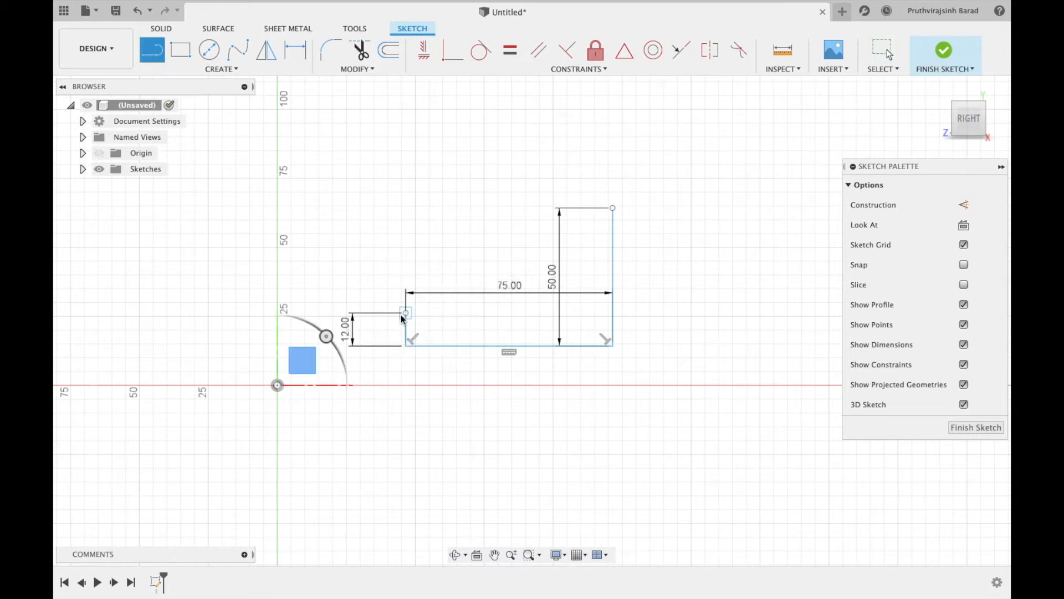
{"action": "left_click", "coordinate": [613, 208]}
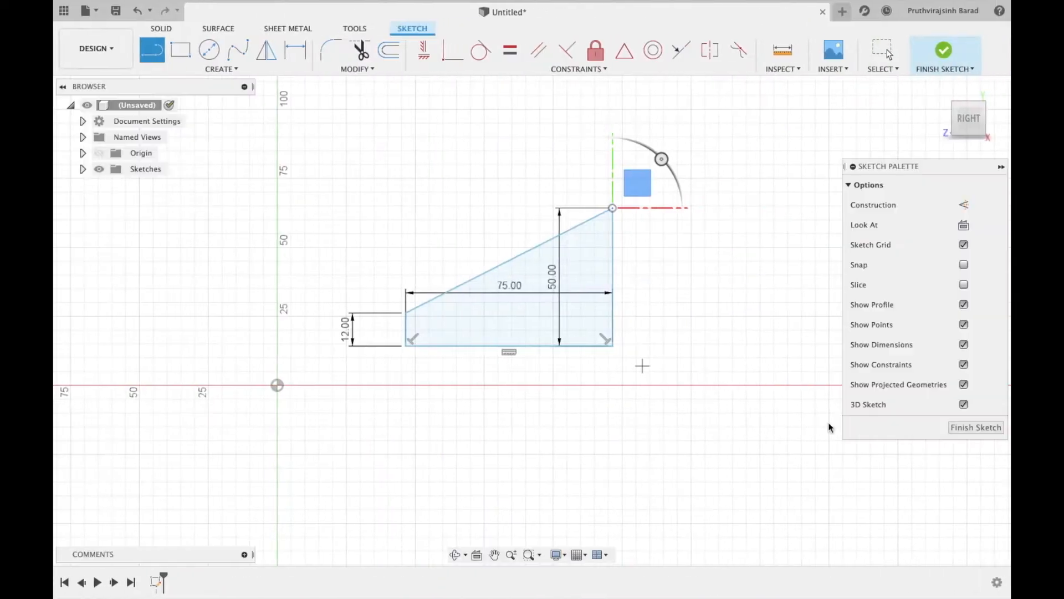
{"action": "left_click", "coordinate": [975, 428]}
Step: Extrude the wedge-shaped profile 63 mm to one side as a new body
{"action": "left_click", "coordinate": [454, 554]}
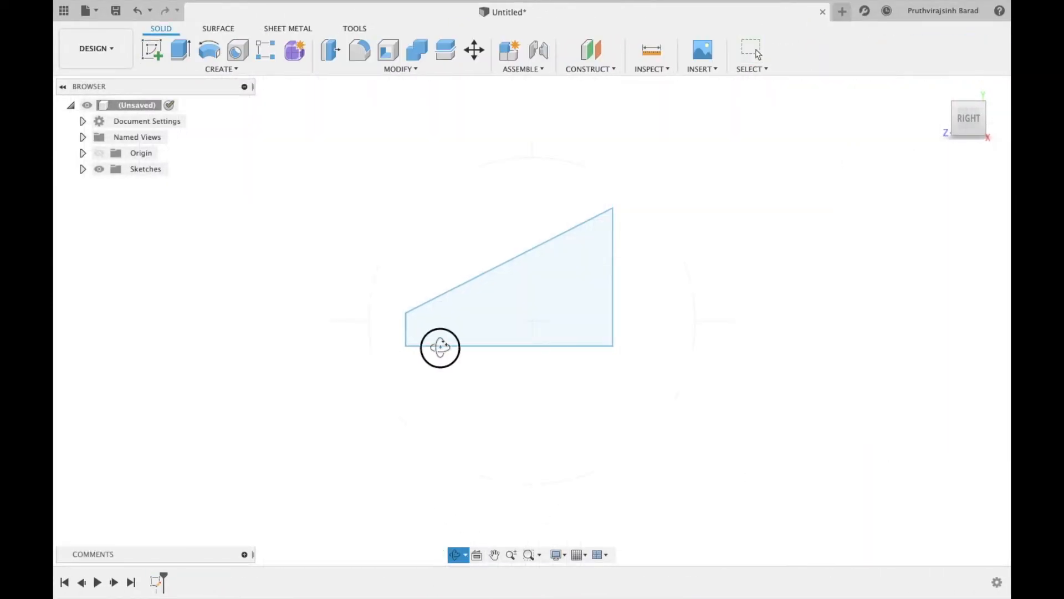
{"action": "left_click_drag", "start_coordinate": [437, 347], "coordinate": [482, 380]}
{"action": "left_click", "coordinate": [503, 311]}
{"action": "key", "text": "e"}
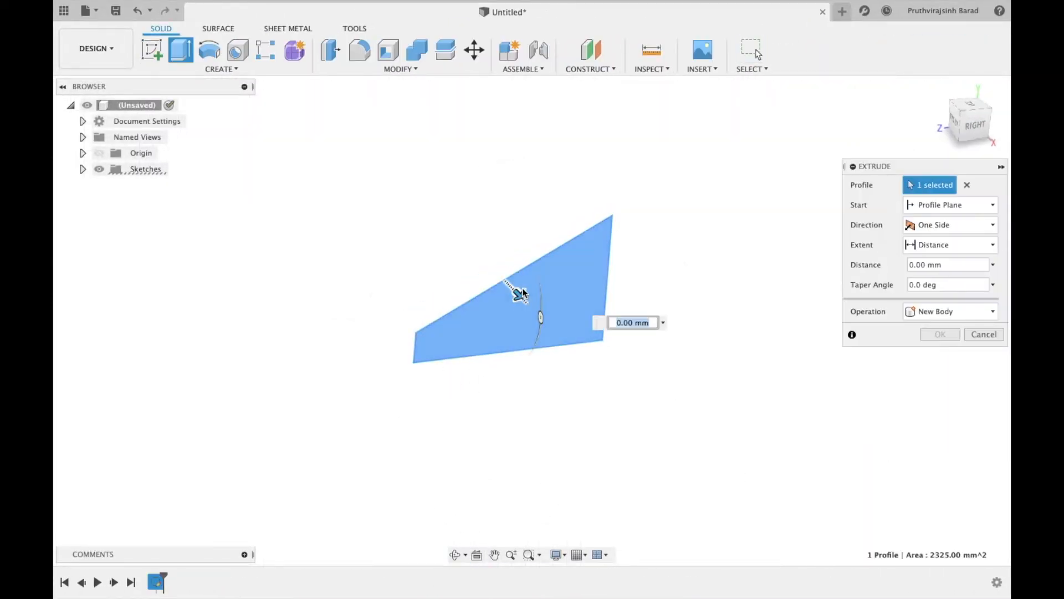
{"action": "left_click_drag", "start_coordinate": [517, 294], "coordinate": [549, 316]}
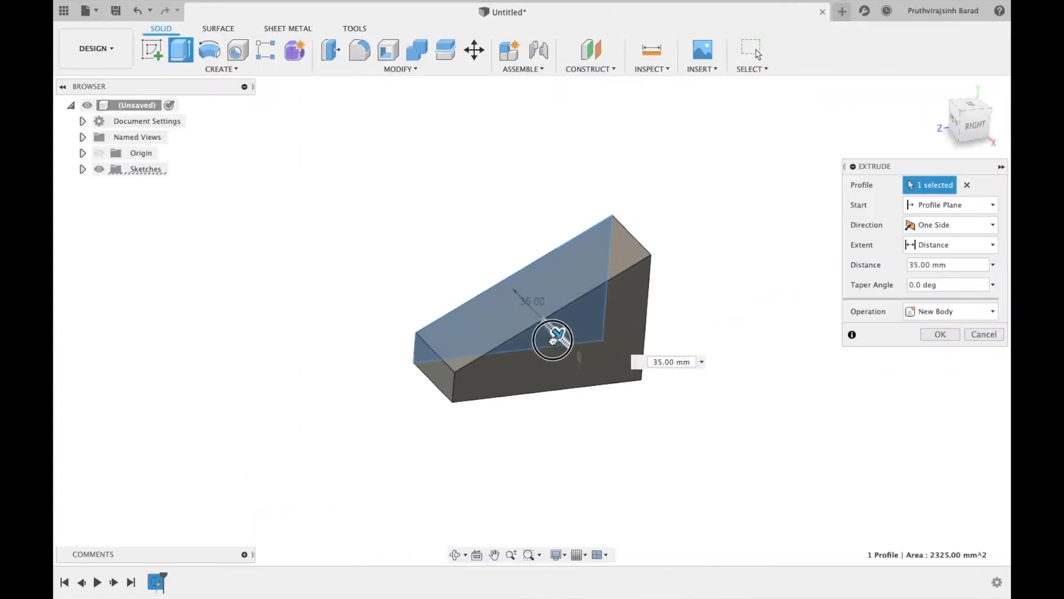
{"action": "left_click_drag", "start_coordinate": [553, 339], "coordinate": [590, 368]}
{"action": "key", "text": "BackSpace"}
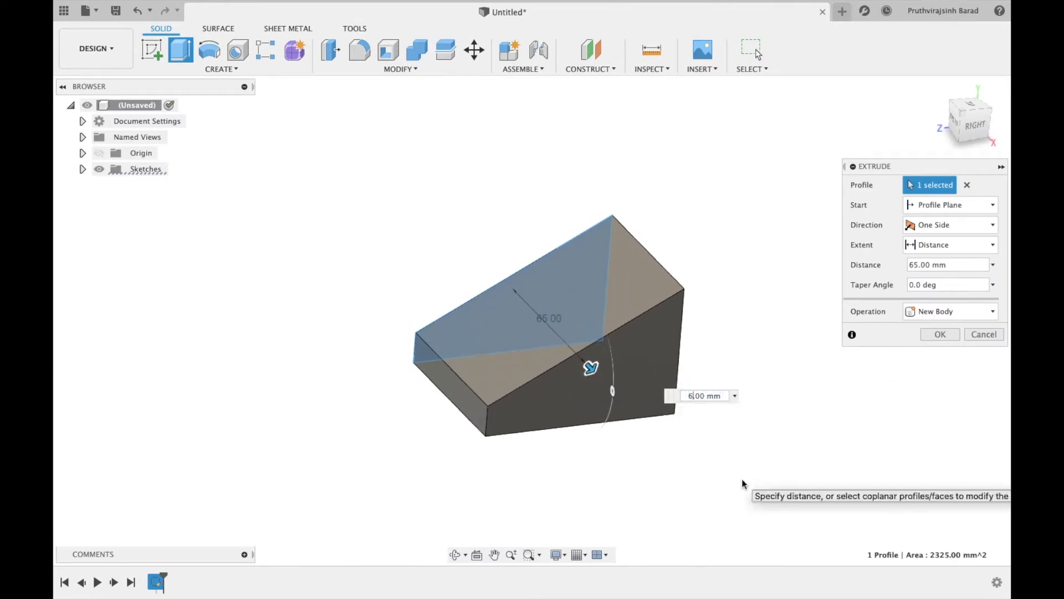
{"action": "type", "text": "3"}
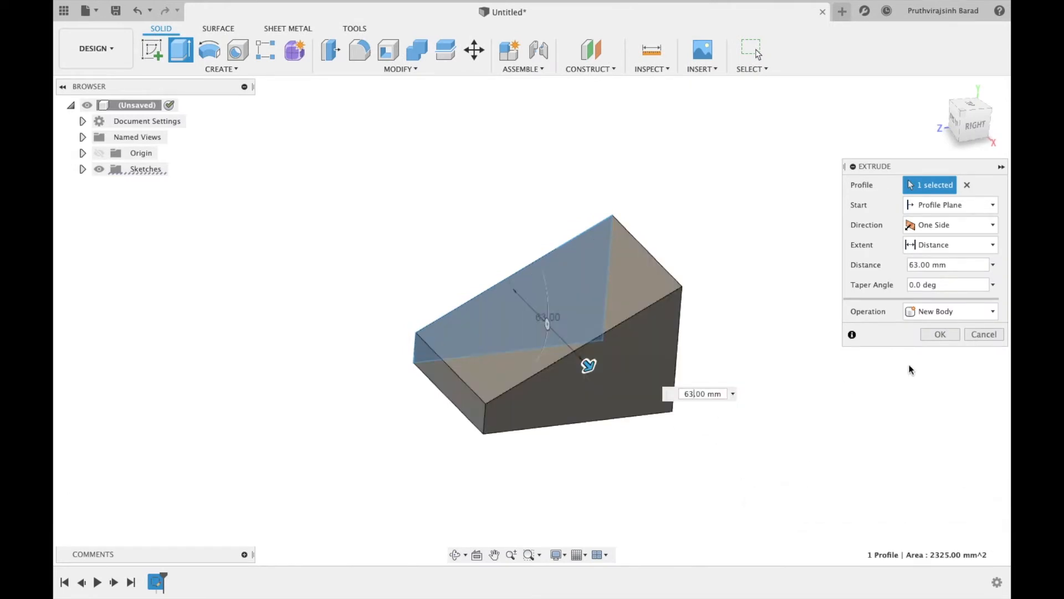
{"action": "left_click", "coordinate": [941, 334]}
Step: On the wedge's tall back face, sketch a 22 mm construction line along the upper edge from its right corner
{"action": "left_click", "coordinate": [455, 555]}
{"action": "left_click_drag", "start_coordinate": [493, 421], "coordinate": [541, 374]}
{"action": "key", "text": "Escape"}
{"action": "left_click", "coordinate": [500, 355]}
{"action": "key", "text": "l"}
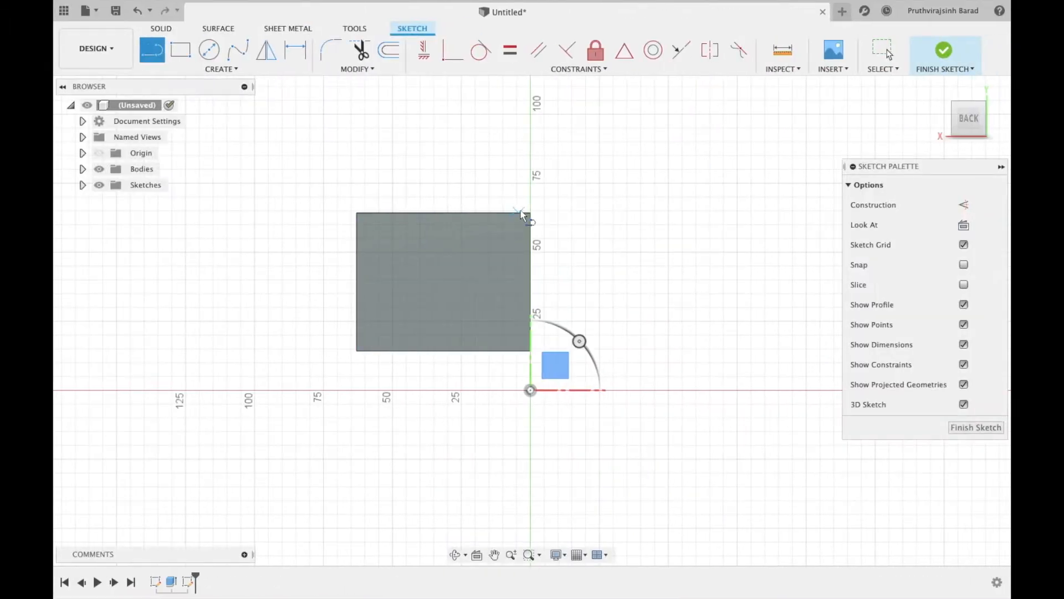
{"action": "left_click", "coordinate": [528, 214]}
{"action": "type", "text": "22"}
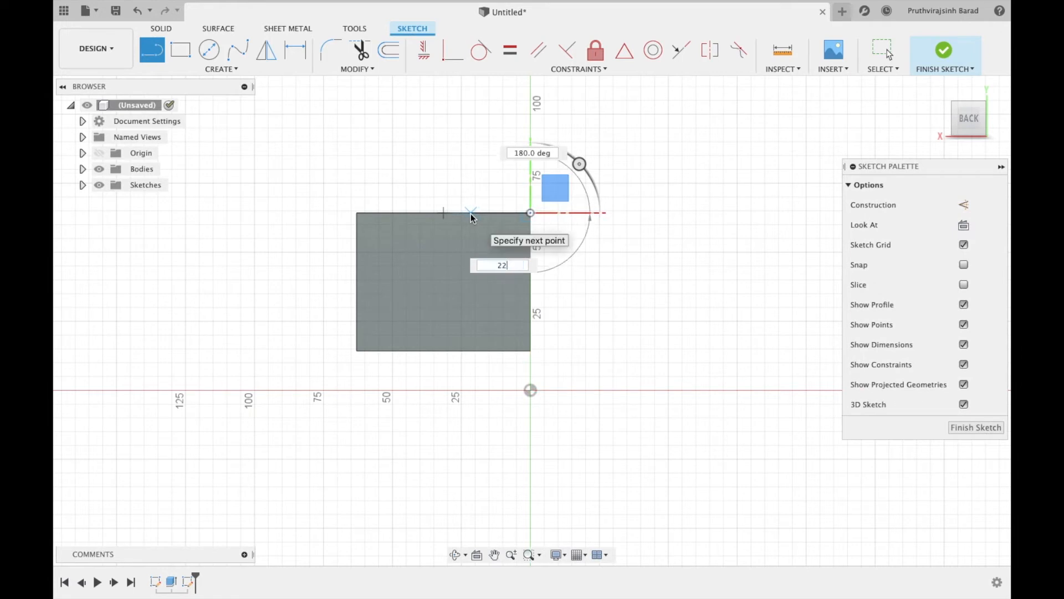
{"action": "key", "text": "Return"}
{"action": "left_click", "coordinate": [501, 215]}
{"action": "left_click", "coordinate": [963, 206]}
Step: Draw a 12 mm vertical line down from the inner end of the 22 mm construction line
{"action": "key", "text": "l"}
{"action": "left_click", "coordinate": [471, 215]}
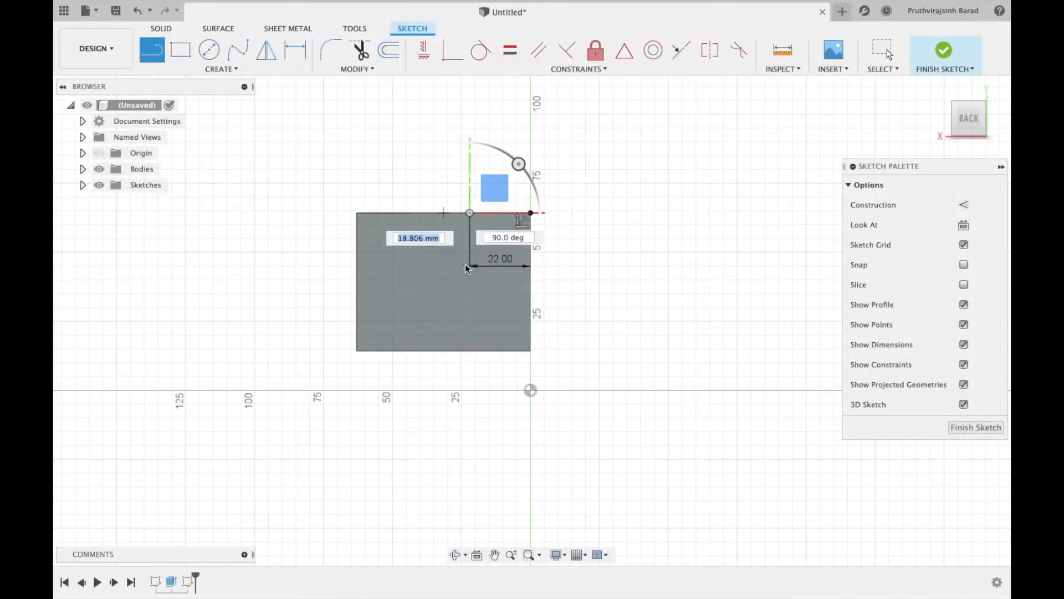
{"action": "type", "text": "1"}
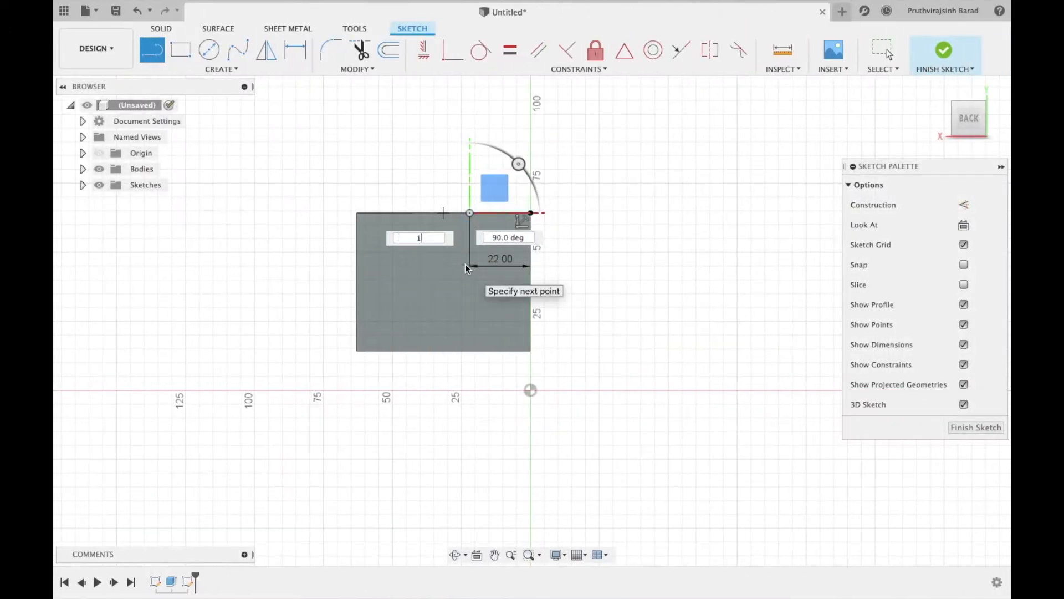
{"action": "type", "text": "2"}
{"action": "key", "text": "Return"}
{"action": "key", "text": "Escape"}
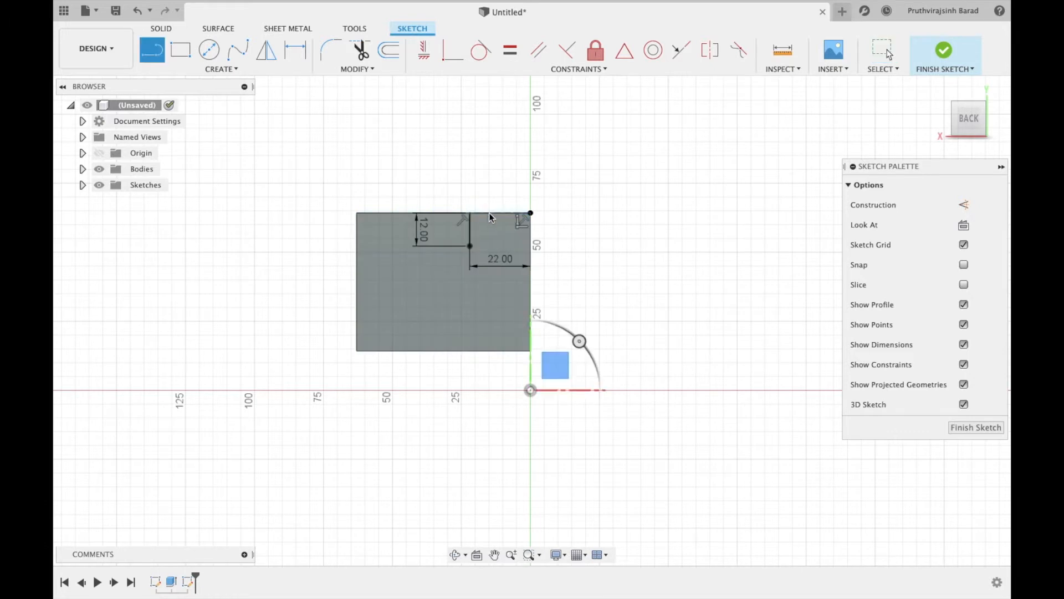
Step: Try to draw a 19 mm horizontal line from the lower end of the 12 mm line and a vertical from its free end
{"action": "left_click", "coordinate": [470, 245]}
{"action": "type", "text": "19"}
{"action": "key", "text": "Return"}
{"action": "key", "text": "Escape"}
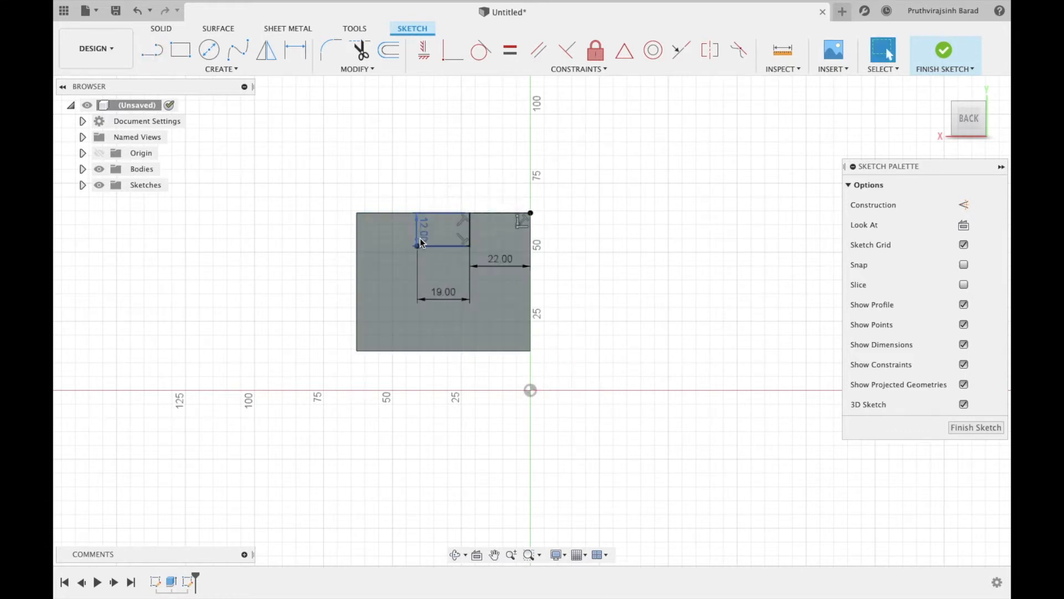
{"action": "key", "text": "l"}
{"action": "left_click", "coordinate": [419, 245]}
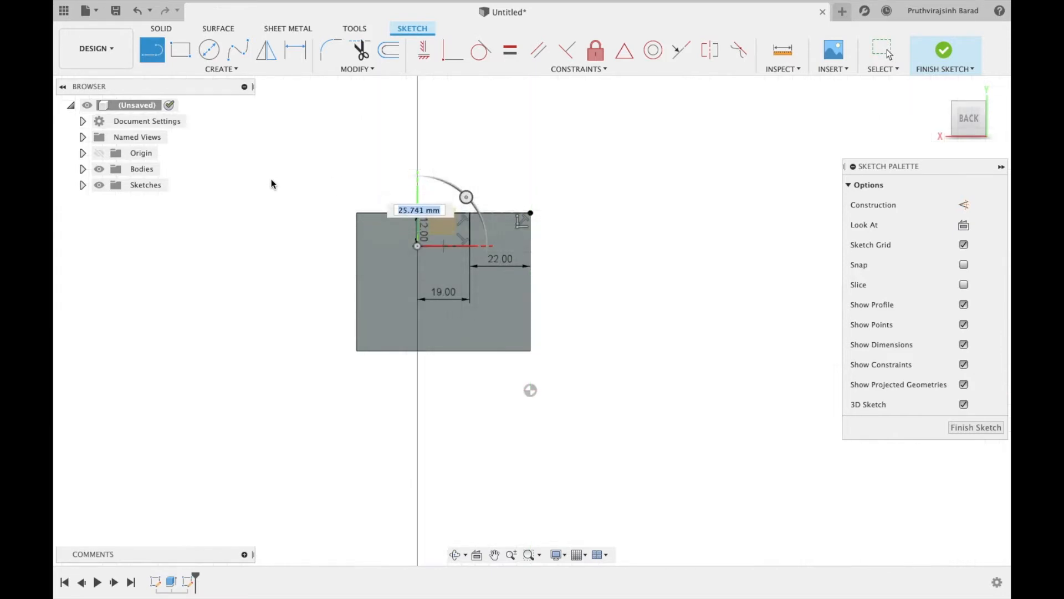
{"action": "key", "text": "Escape"}
{"action": "left_click", "coordinate": [432, 238]}
{"action": "key", "text": "Escape"}
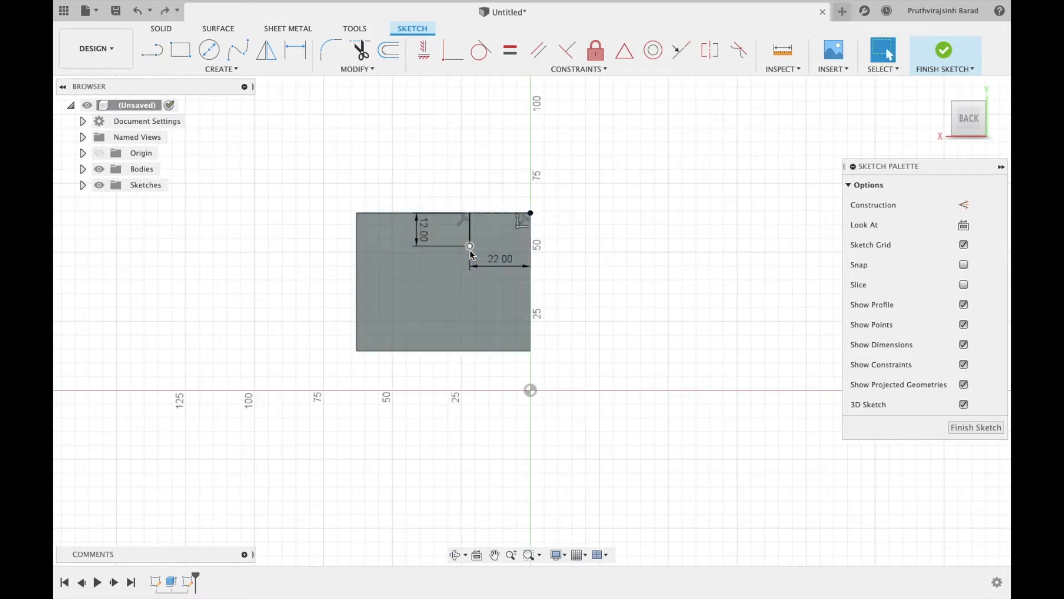
Step: Try to redraw the 19 mm slot bottom and add a 12 mm vertical side at its left end
{"action": "key", "text": "l"}
{"action": "left_click", "coordinate": [470, 245]}
{"action": "type", "text": "19"}
{"action": "key", "text": "Return"}
{"action": "left_click", "coordinate": [417, 246]}
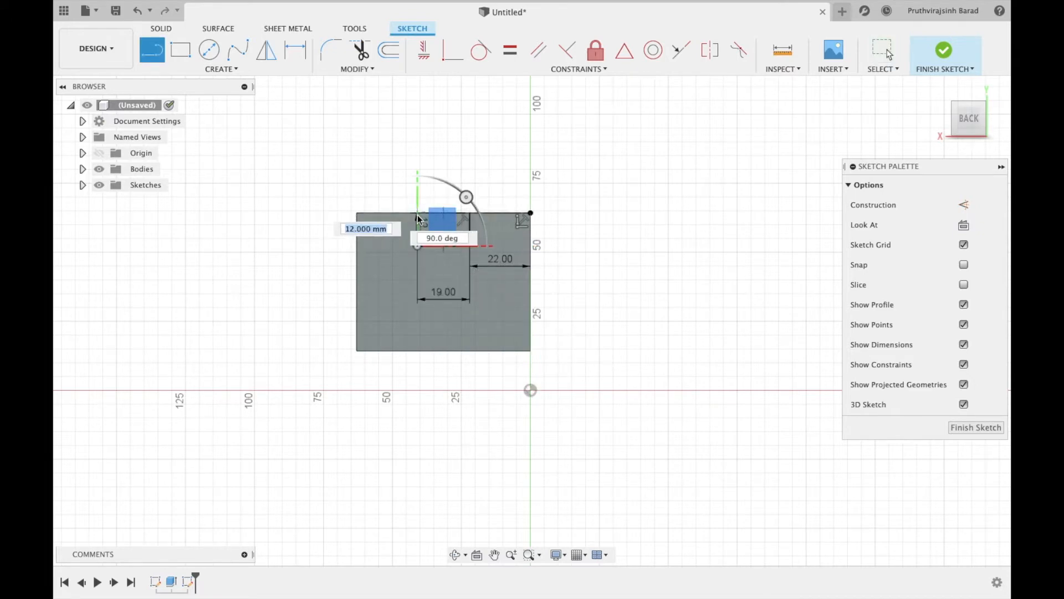
{"action": "type", "text": "12"}
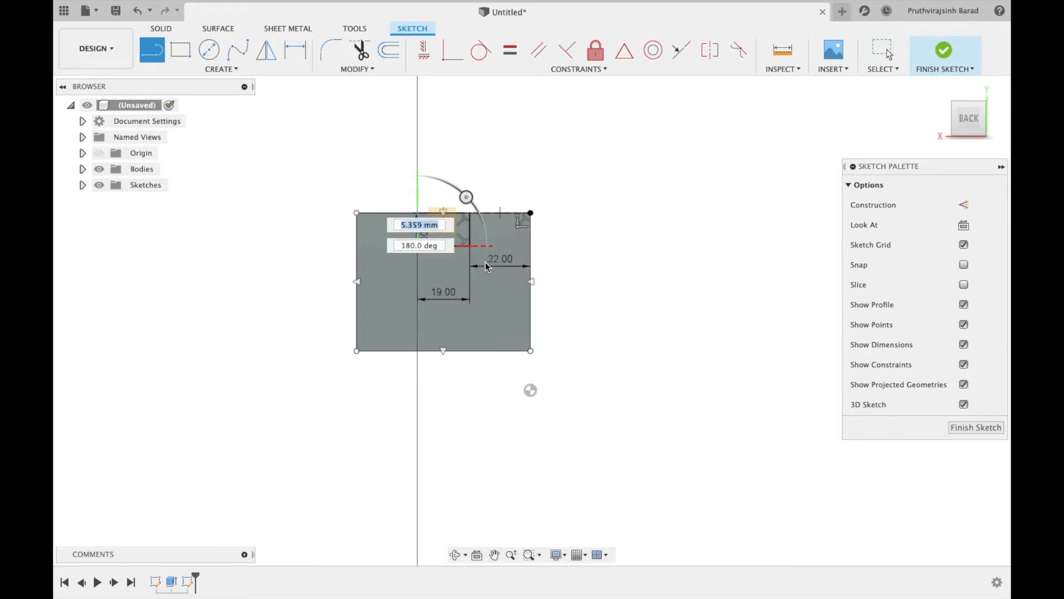
{"action": "key", "text": "Return"}
{"action": "key", "text": "Escape"}
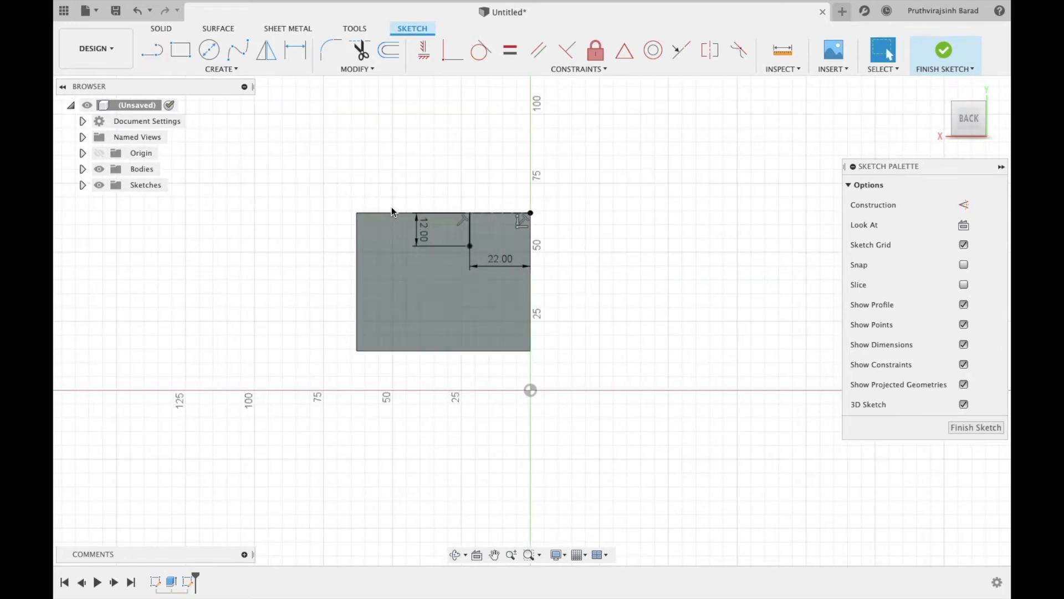
Step: Draw a 19 mm horizontal line left from the lower end of the 12 mm line and move the 12 mm dimension clear of its free end
{"action": "key", "text": "l"}
{"action": "left_click", "coordinate": [469, 245]}
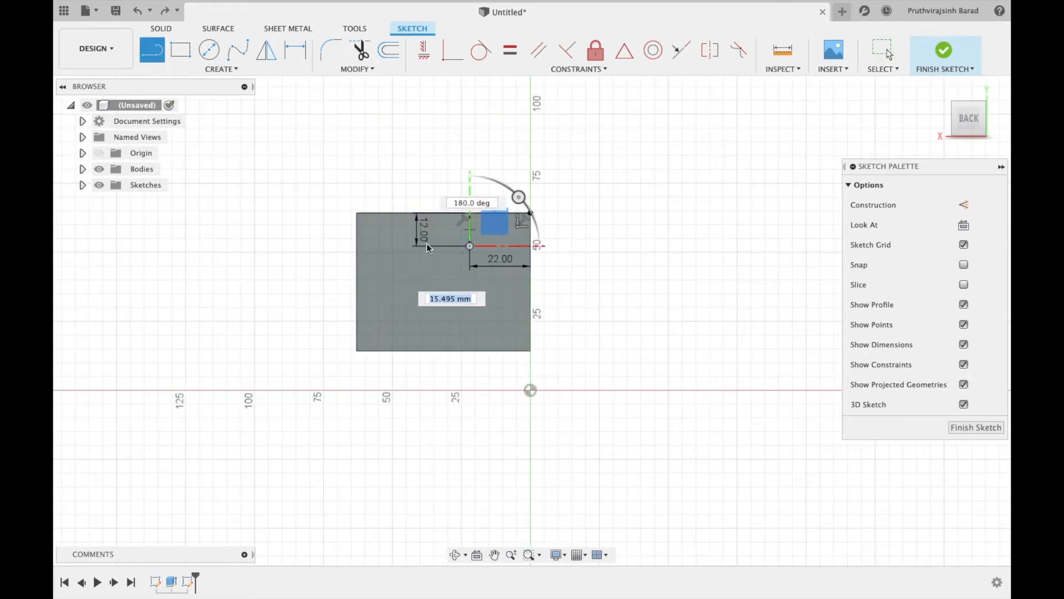
{"action": "type", "text": "19"}
{"action": "key", "text": "Return"}
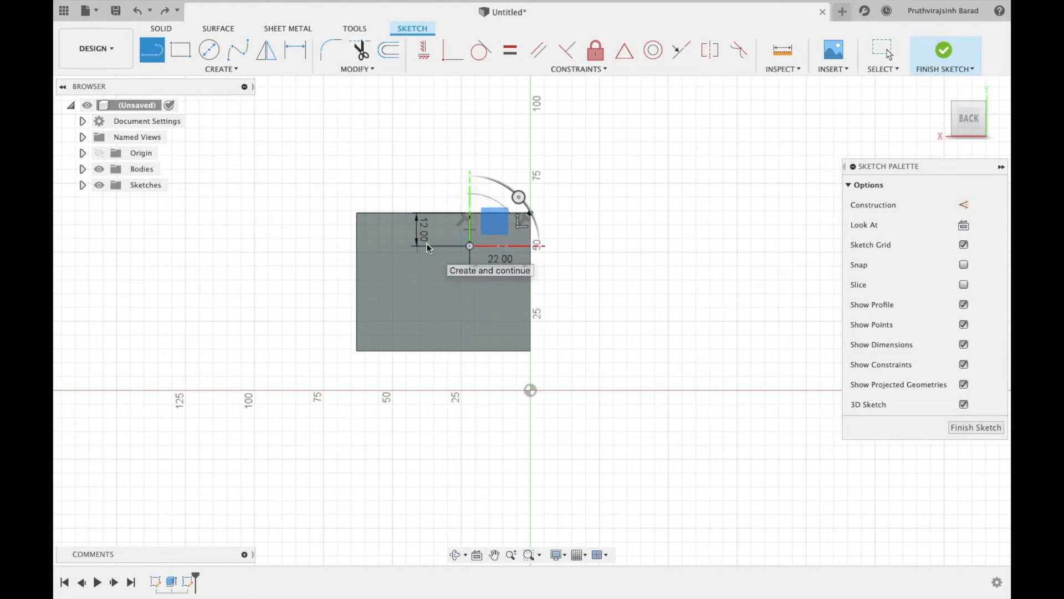
{"action": "key", "text": "Escape"}
{"action": "left_click_drag", "start_coordinate": [422, 232], "coordinate": [442, 237]}
{"action": "key", "text": "l"}
{"action": "left_click", "coordinate": [417, 244]}
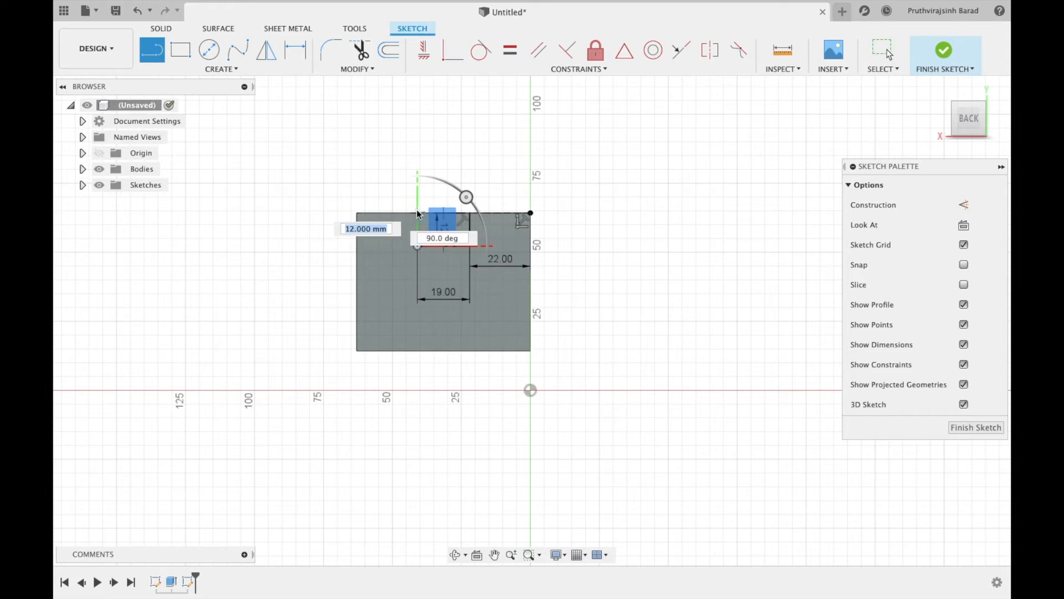
{"action": "left_click", "coordinate": [442, 220]}
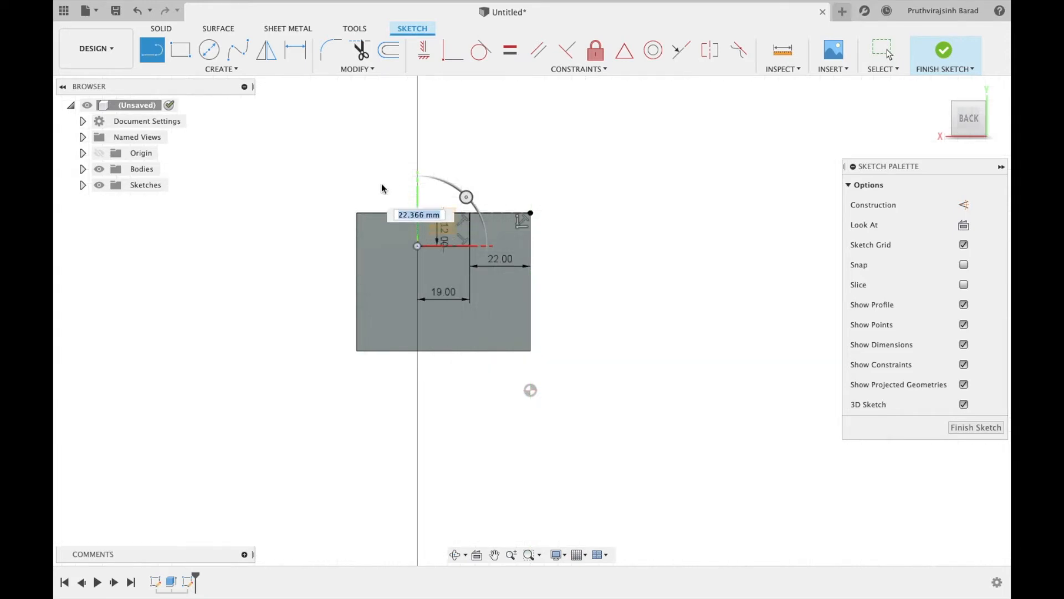
{"action": "left_click", "coordinate": [416, 213]}
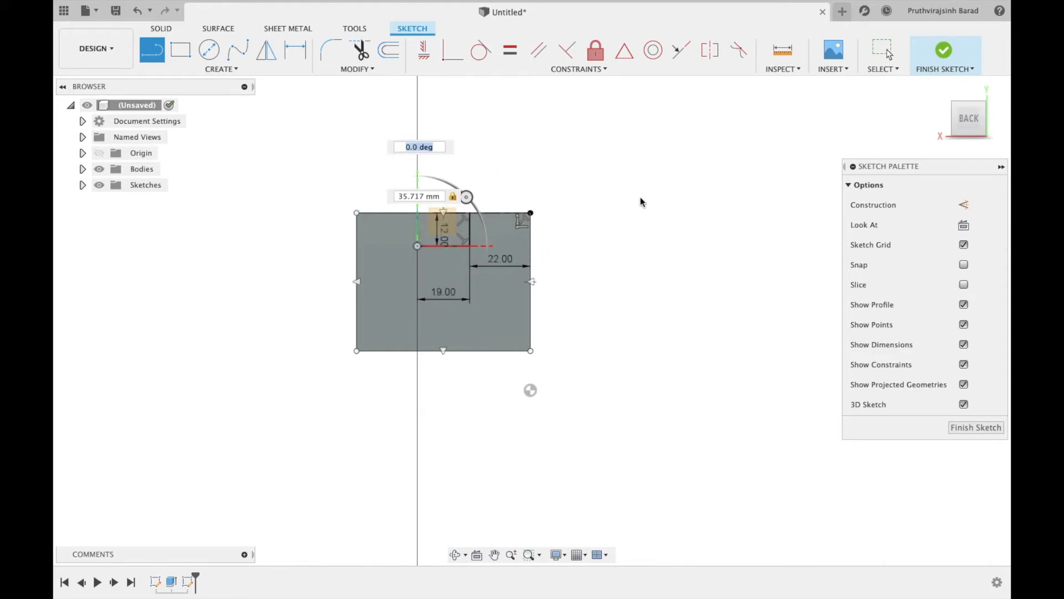
{"action": "key", "text": "Escape"}
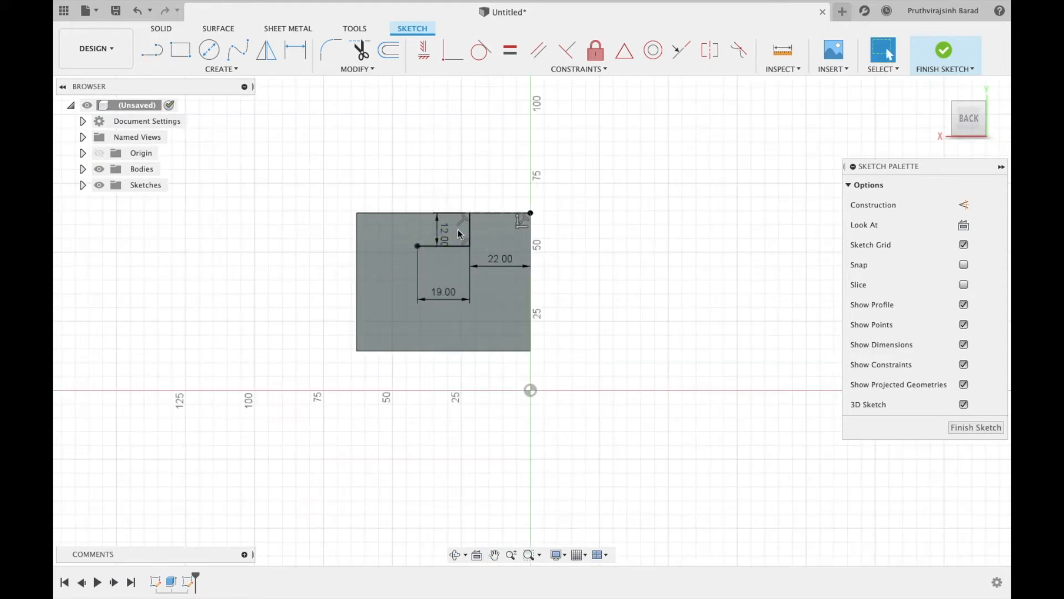
Step: Draw a 12 mm vertical line up from the left end of the 19 mm line
{"action": "key", "text": "l"}
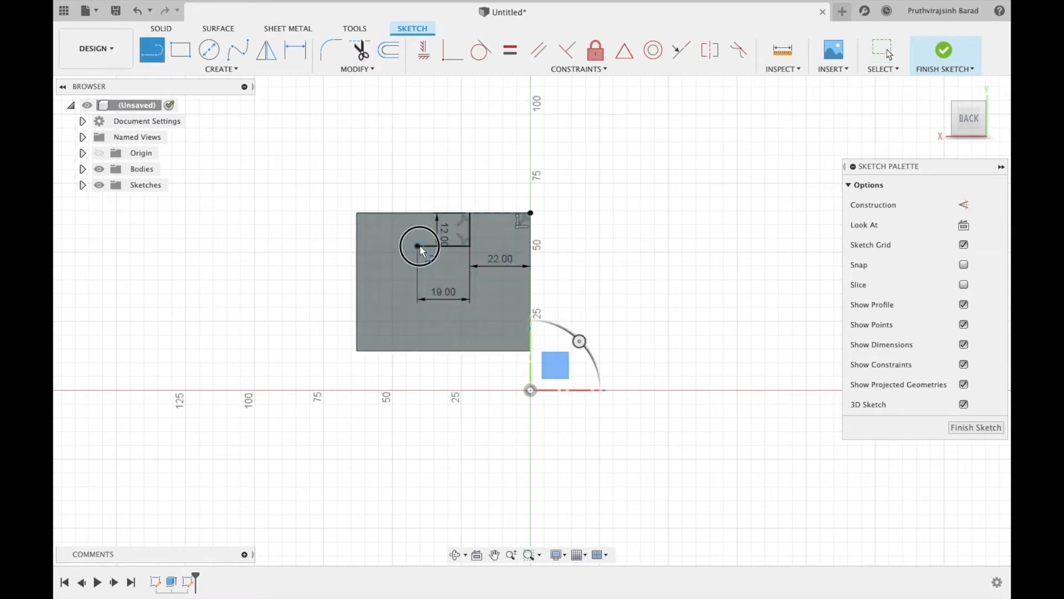
{"action": "left_click", "coordinate": [417, 245]}
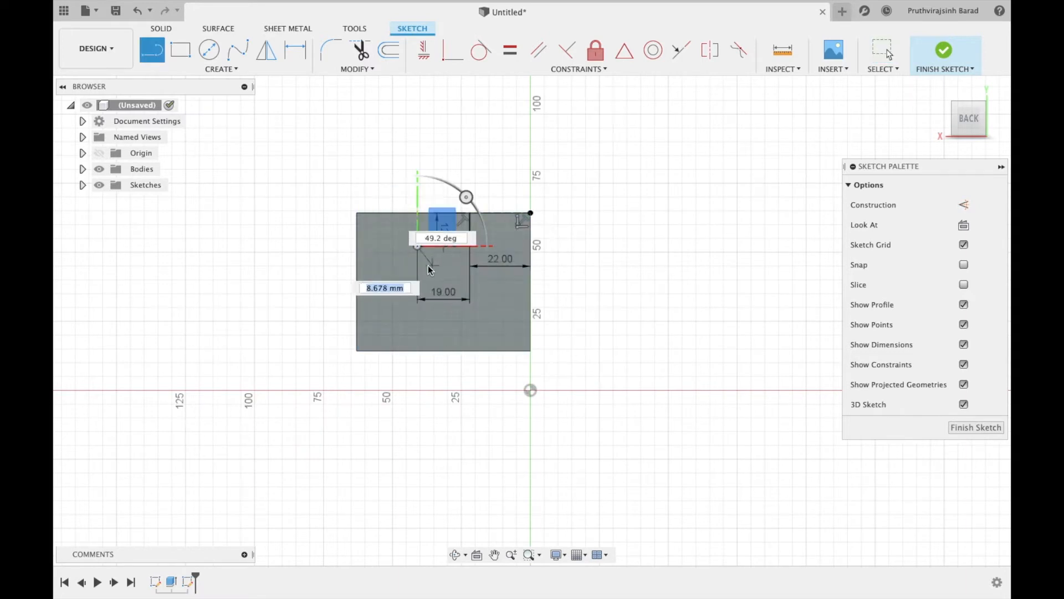
{"action": "type", "text": "12"}
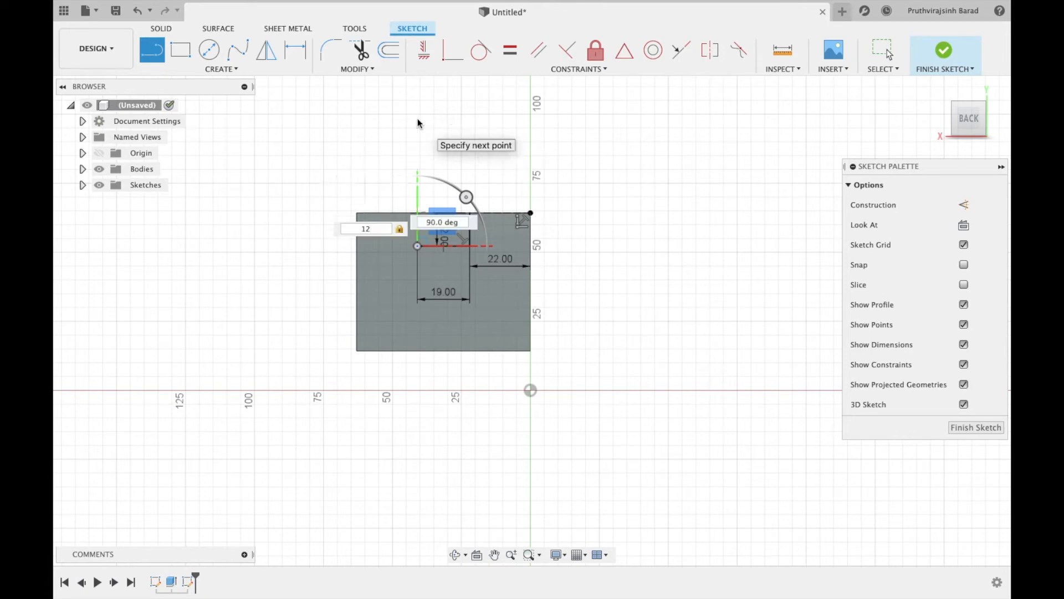
{"action": "key", "text": "Tab"}
{"action": "type", "text": "2"}
{"action": "key", "text": "Return"}
Step: Close the slot rectangle with a line along the face's upper edge and finish the sketch
{"action": "key", "text": "l"}
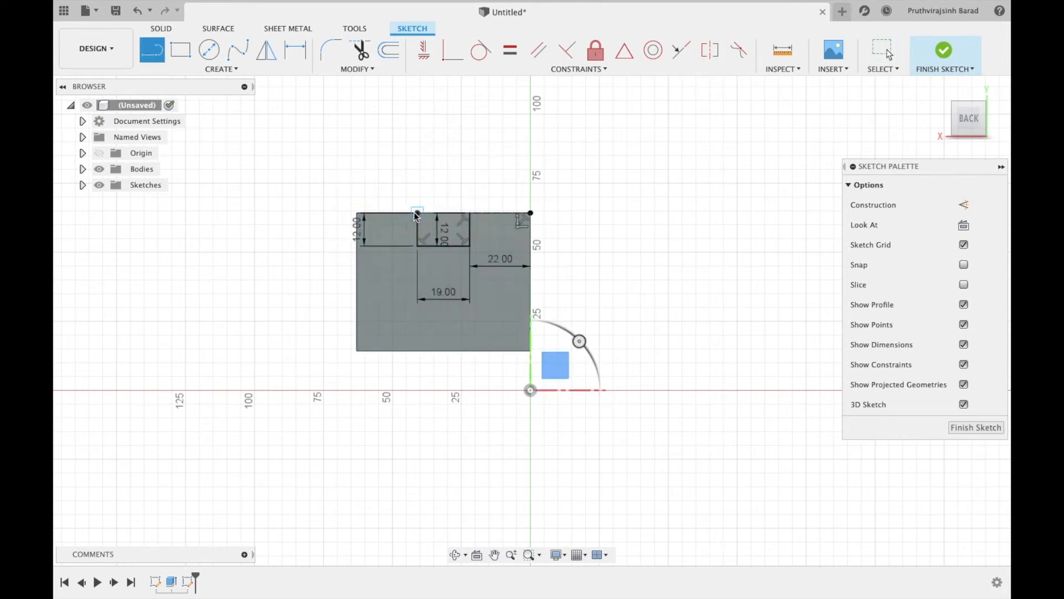
{"action": "left_click", "coordinate": [417, 213]}
{"action": "left_click", "coordinate": [470, 213]}
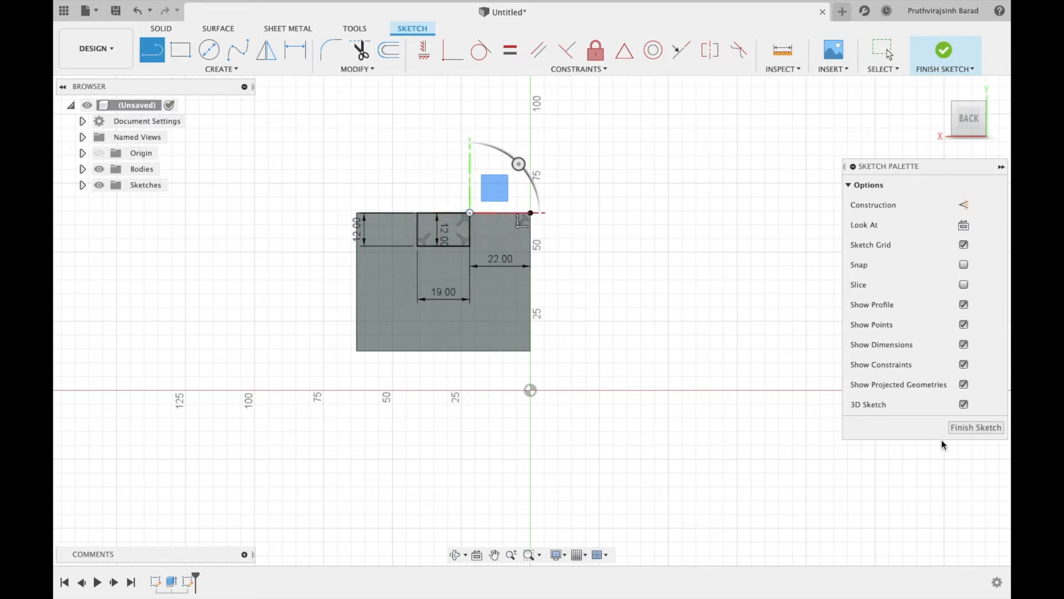
{"action": "left_click", "coordinate": [967, 427]}
{"action": "left_click", "coordinate": [455, 554]}
{"action": "left_click_drag", "start_coordinate": [423, 340], "coordinate": [511, 392]}
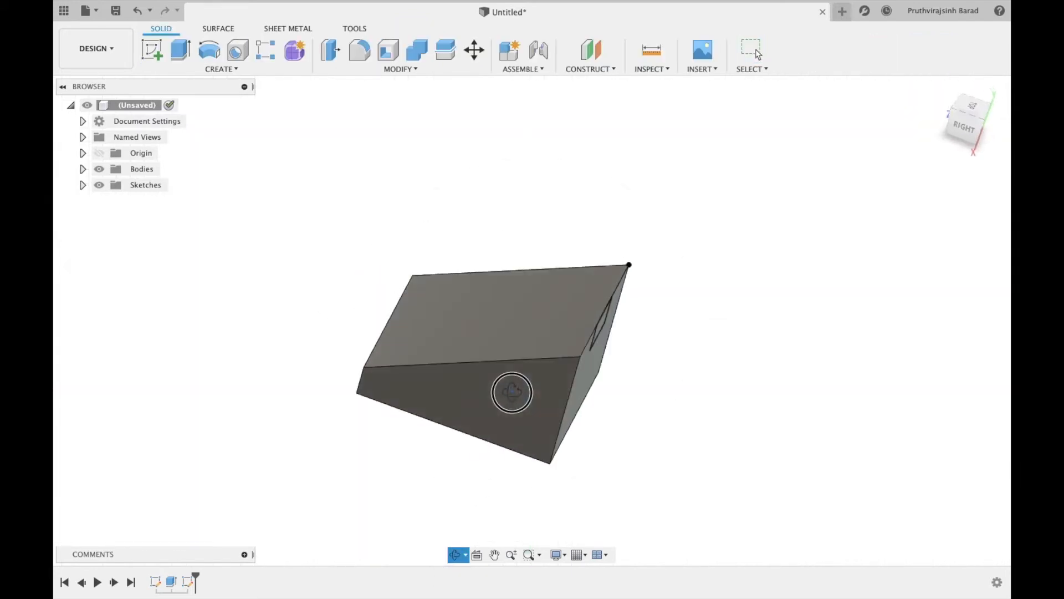
Step: Extrude the 19 by 12 mm slot profile by -55 mm as a cut into the block from its tall back face
{"action": "key", "text": "Escape"}
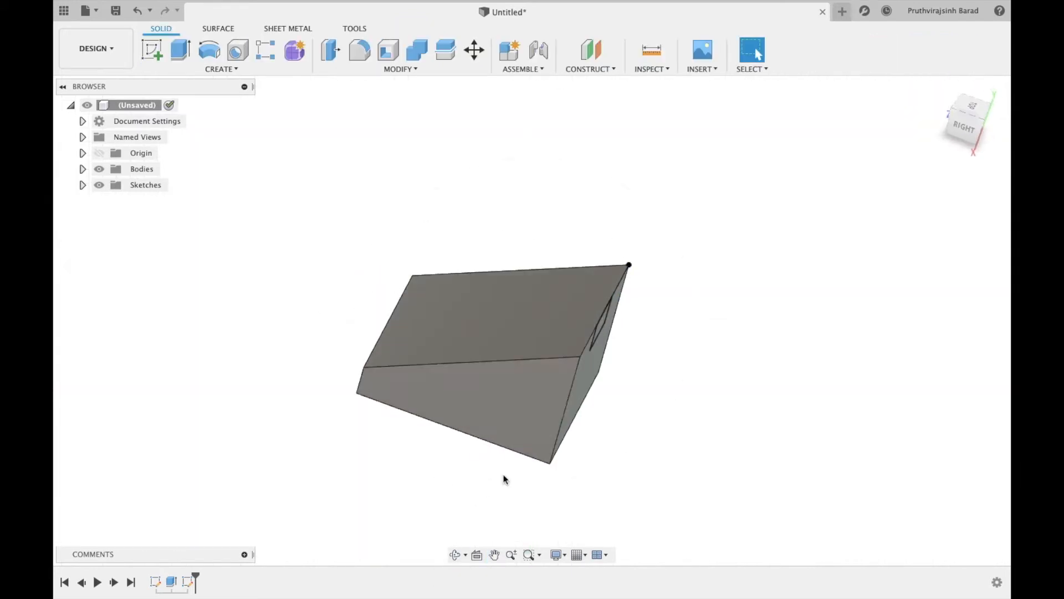
{"action": "left_click", "coordinate": [459, 555]}
{"action": "left_click_drag", "start_coordinate": [602, 353], "coordinate": [582, 327]}
{"action": "key", "text": "Escape"}
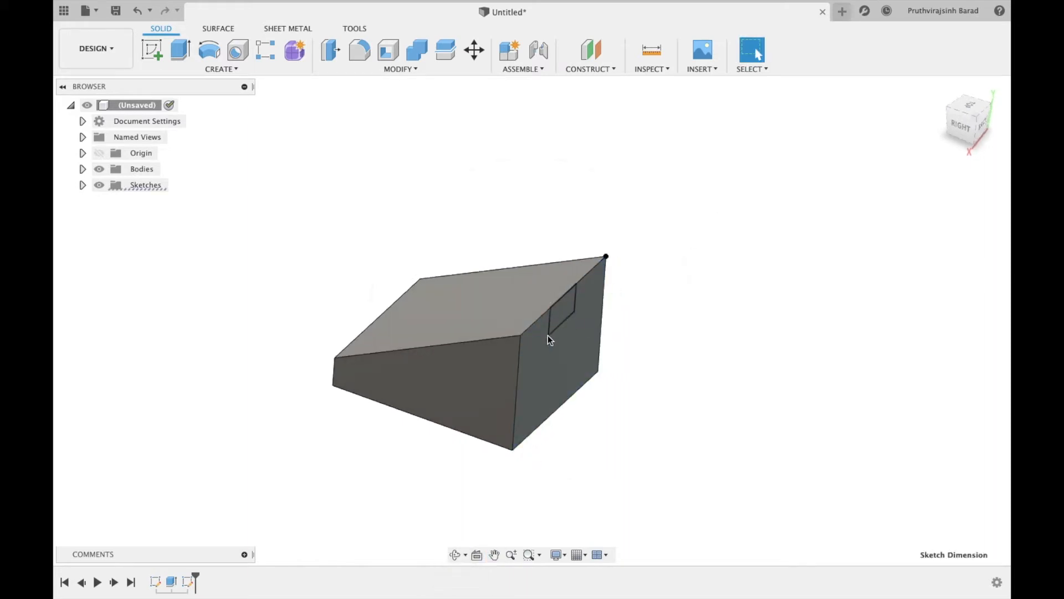
{"action": "scroll", "coordinate": [579, 320], "scroll_direction": "up", "scroll_amount": 3}
{"action": "scroll", "coordinate": [579, 321], "scroll_direction": "up", "scroll_amount": 1}
{"action": "left_click", "coordinate": [584, 325]}
{"action": "type", "text": "e"}
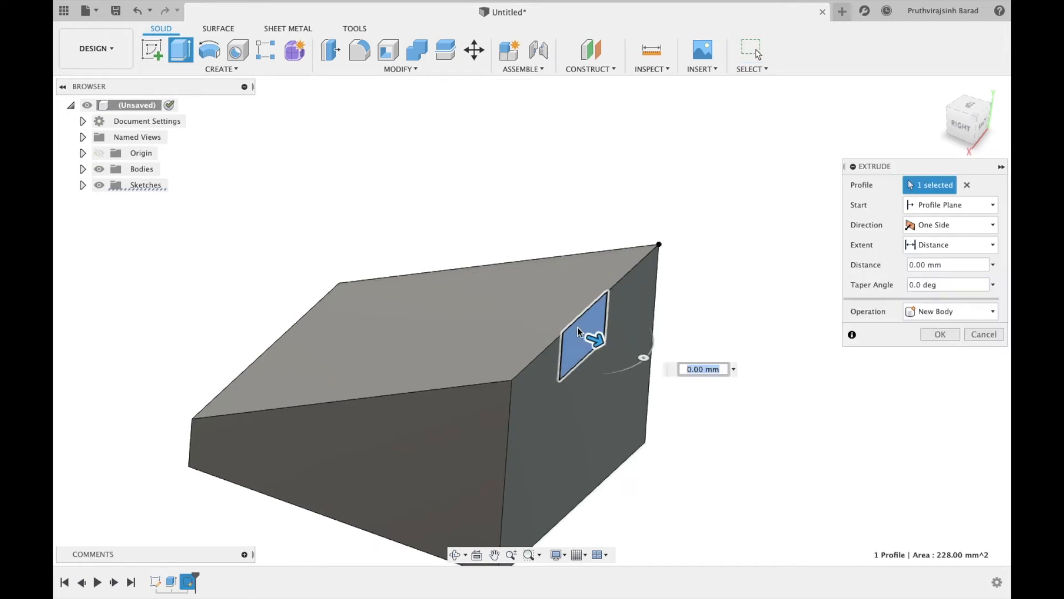
{"action": "type", "text": "-55"}
{"action": "left_click", "coordinate": [941, 356]}
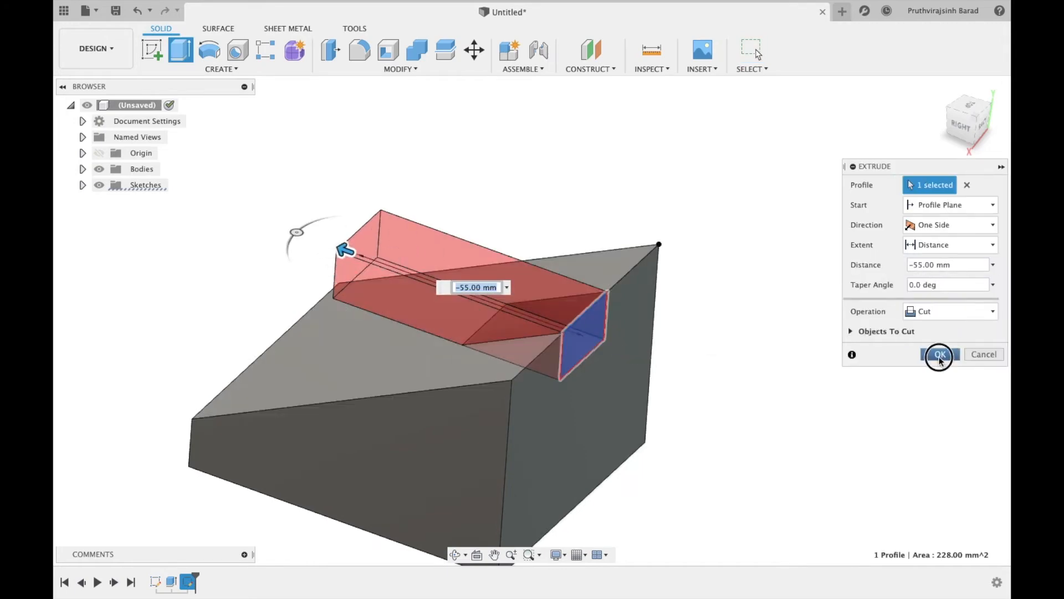
Step: Check the reference drawing for the side notch and start a line sketch on the block's bottom face
{"action": "scroll", "coordinate": [539, 431], "scroll_direction": "down", "scroll_amount": 3}
{"action": "middle_click_drag", "start_coordinate": [538, 432], "coordinate": [618, 268]}
{"action": "key", "text": "ctrl+Left"}
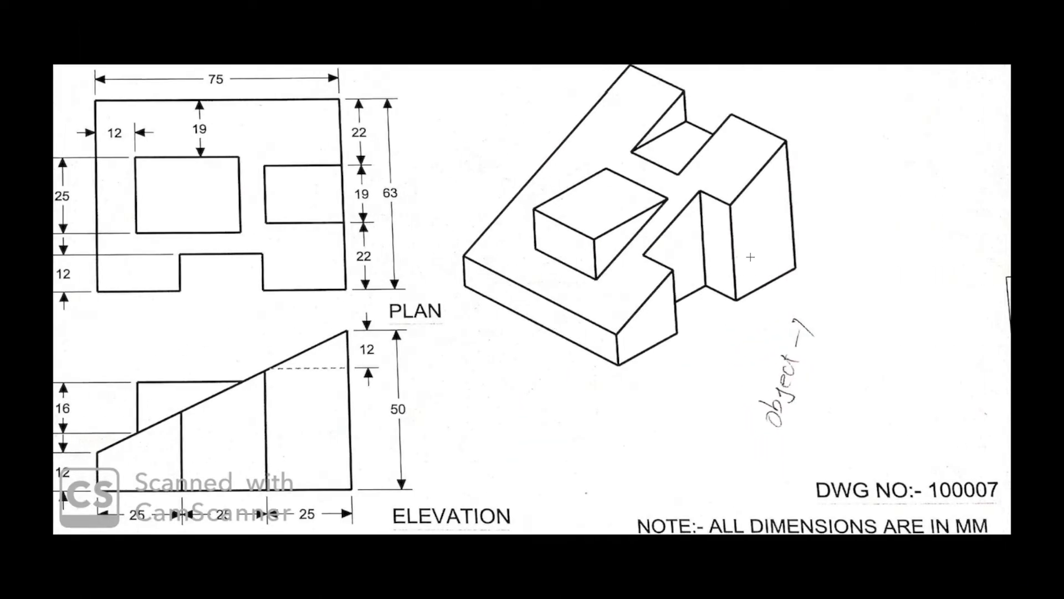
{"action": "key", "text": "ctrl+Right"}
{"action": "left_click", "coordinate": [455, 555]}
{"action": "left_click_drag", "start_coordinate": [486, 460], "coordinate": [548, 233]}
{"action": "key", "text": "Escape"}
{"action": "left_click", "coordinate": [550, 234]}
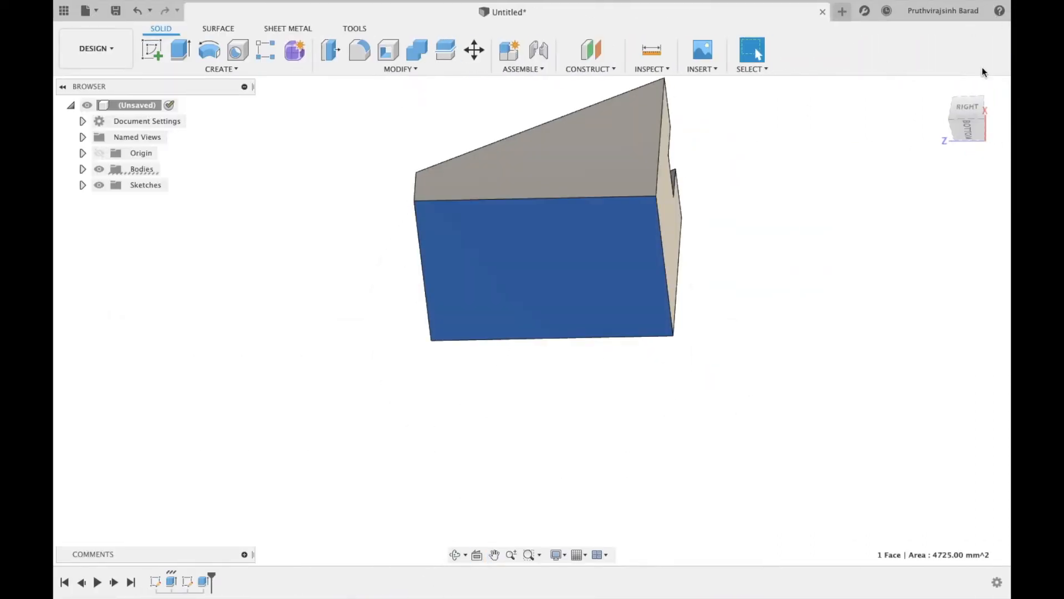
{"action": "left_click", "coordinate": [967, 132]}
{"action": "middle_click_drag", "start_coordinate": [630, 326], "coordinate": [589, 375]}
{"action": "key", "text": "l"}
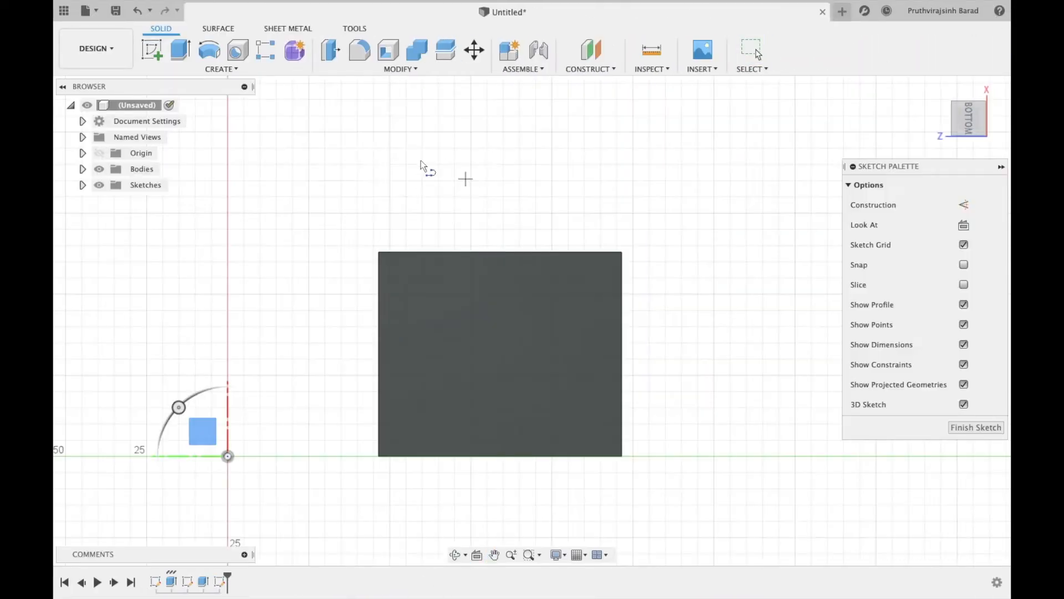
Step: Draw a 25 mm line along the bottom face's 75 mm side edge, starting at the corner of the tall end
{"action": "key", "text": "ctrl+Left"}
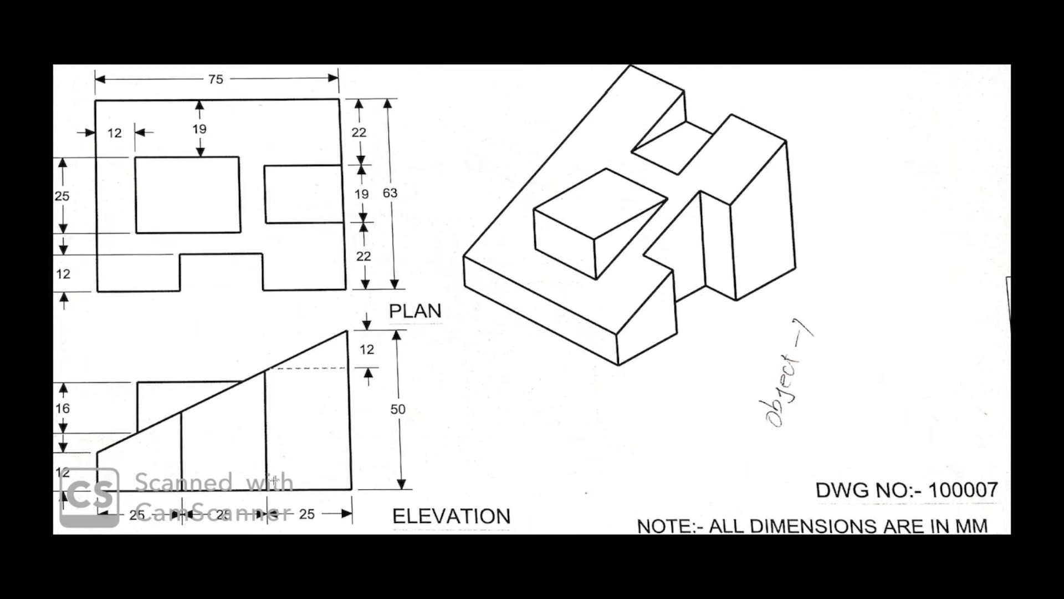
{"action": "key", "text": "ctrl+Right"}
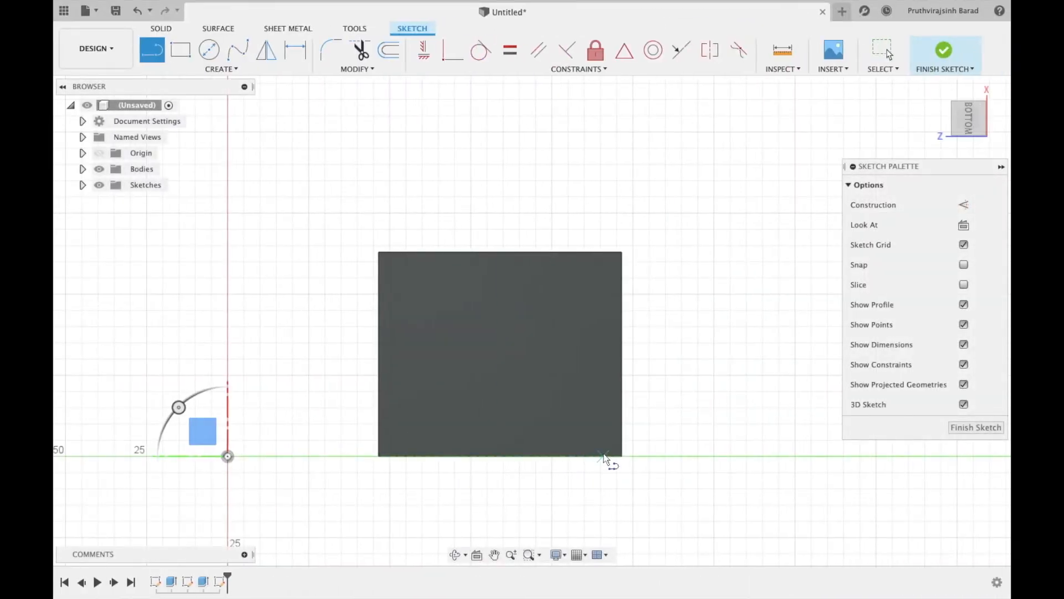
{"action": "left_click", "coordinate": [455, 555]}
{"action": "left_click_drag", "start_coordinate": [443, 455], "coordinate": [424, 288]}
{"action": "key", "text": "Escape"}
{"action": "left_click", "coordinate": [974, 127]}
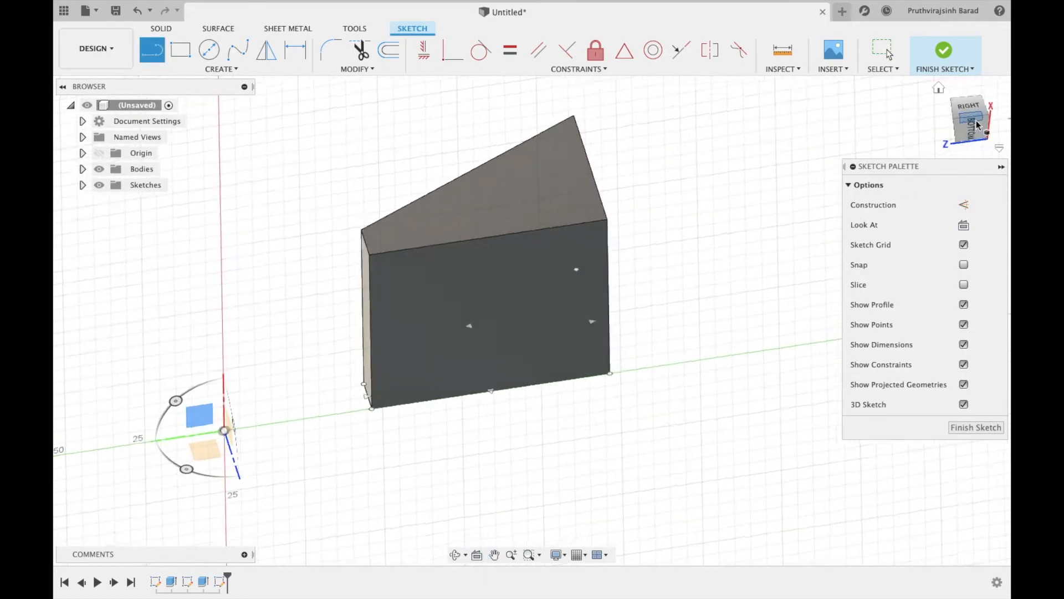
{"action": "left_click", "coordinate": [974, 130]}
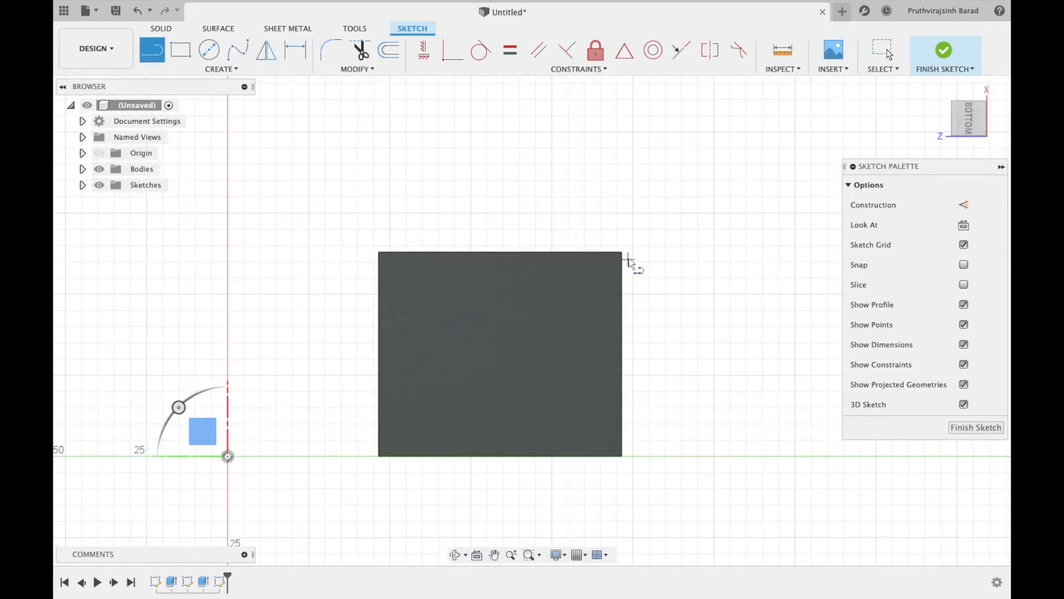
{"action": "left_click", "coordinate": [625, 255]}
{"action": "type", "text": "25"}
{"action": "key", "text": "Return"}
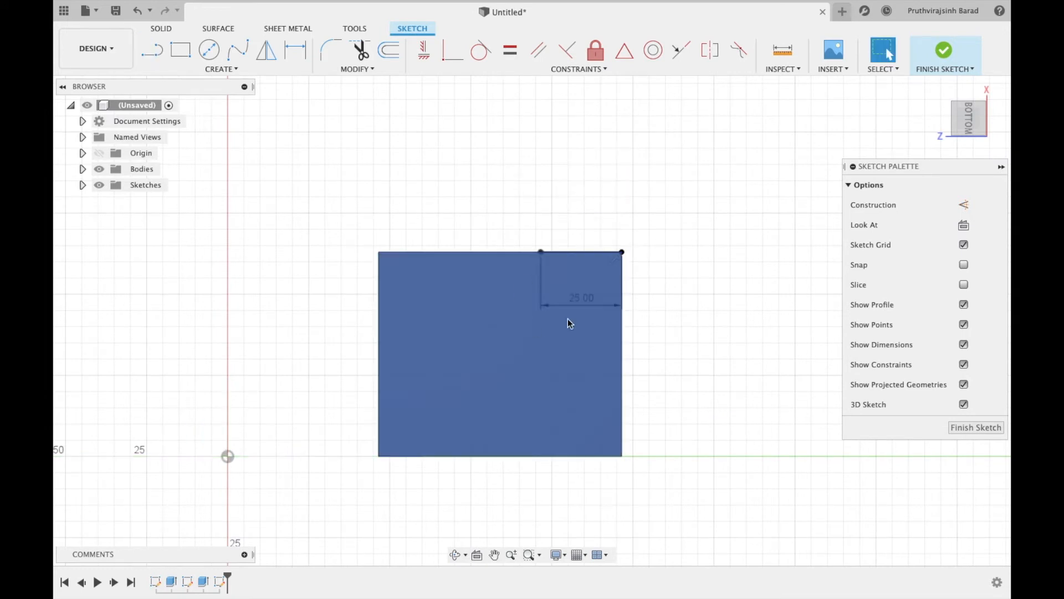
Step: Draw a 12 mm line perpendicular into the face from the 25 mm line's free end, and make the 25 mm line construction geometry
{"action": "left_click_drag", "start_coordinate": [539, 254], "coordinate": [535, 291]}
{"action": "type", "text": "12"}
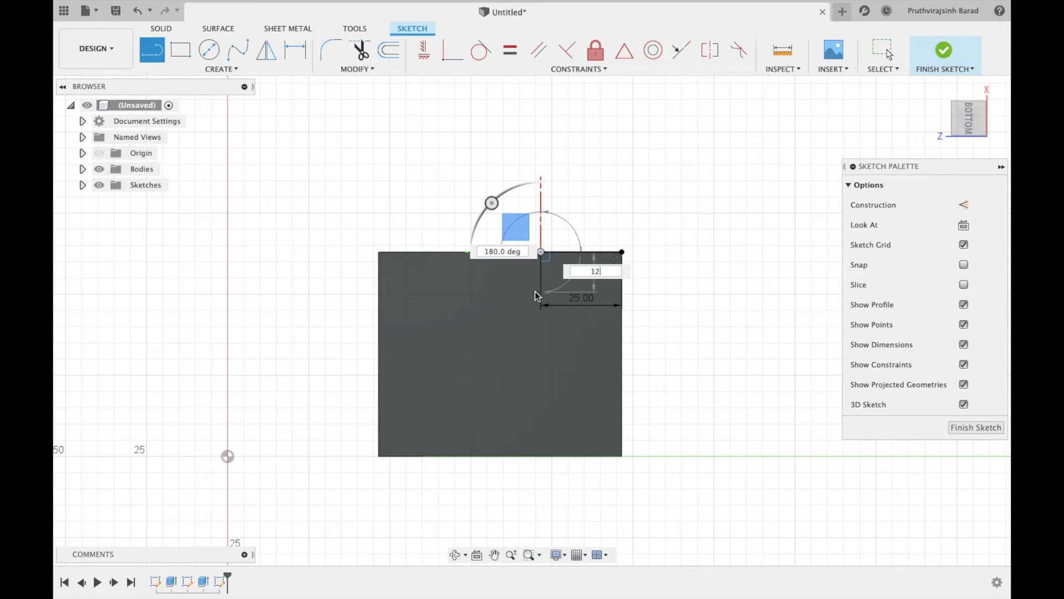
{"action": "key", "text": "Return"}
{"action": "left_click", "coordinate": [584, 252]}
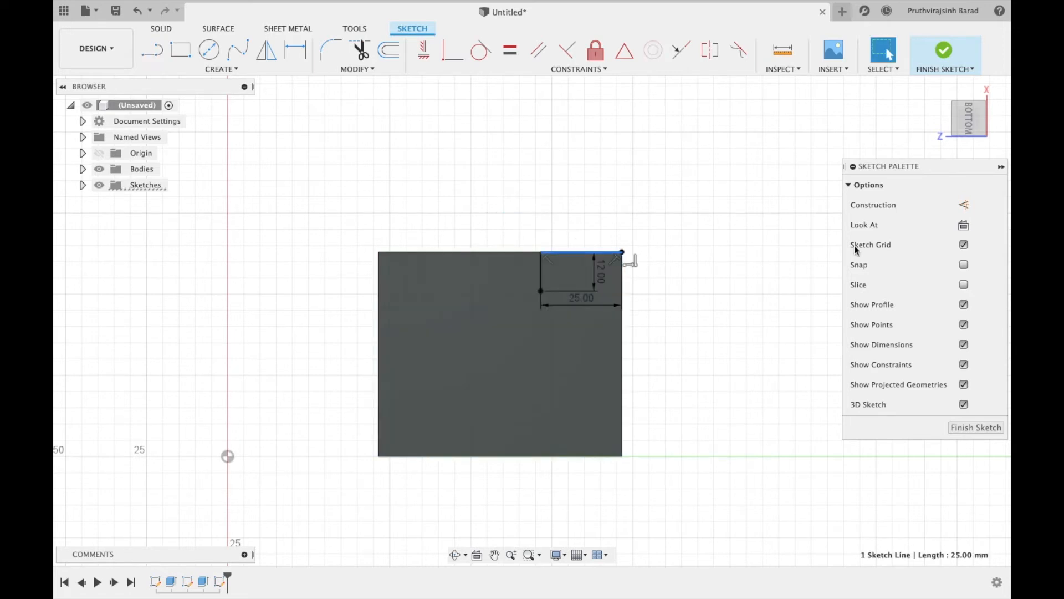
{"action": "left_click", "coordinate": [965, 204]}
Step: Draw a 25 mm line parallel to the side edge from the inner end of the 12 mm line, toward the short end
{"action": "key", "text": "l"}
{"action": "left_click", "coordinate": [540, 291]}
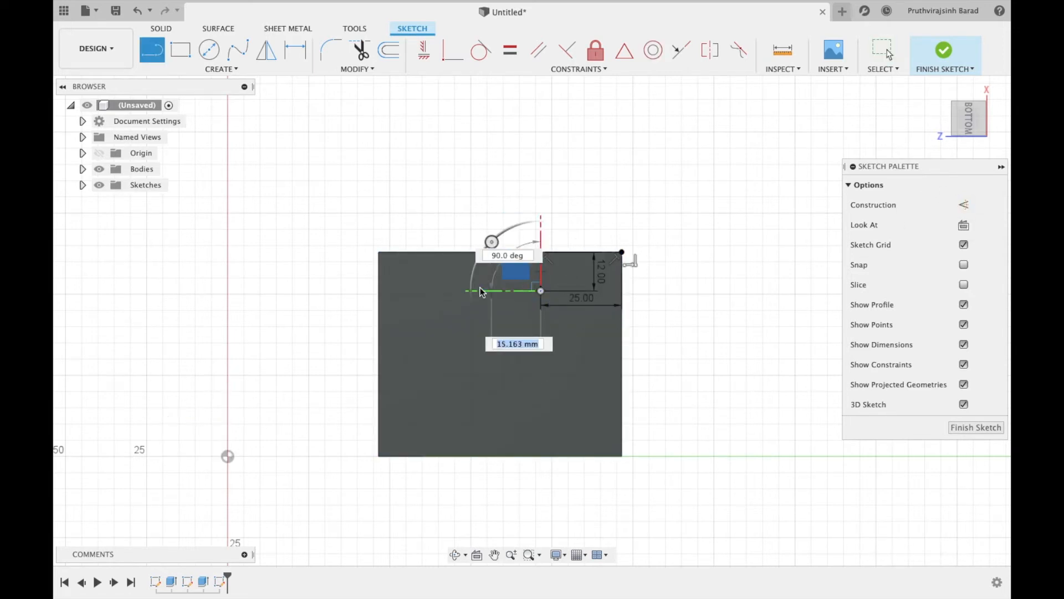
{"action": "type", "text": "25"}
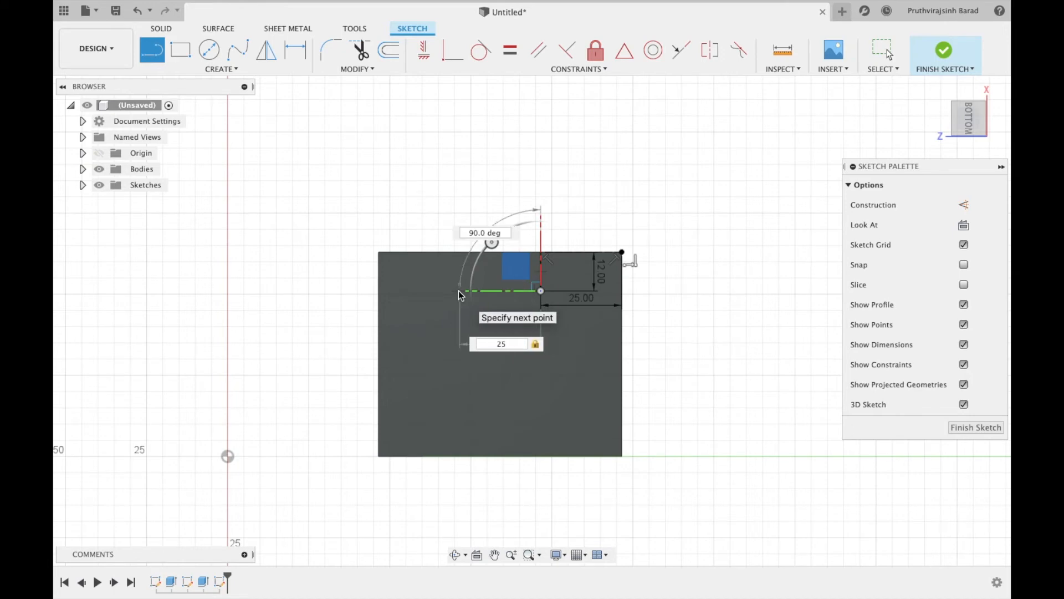
{"action": "key", "text": "Return"}
Step: Draw a 12 mm line from the free end of the inner 25 mm line back to the side edge
{"action": "key", "text": "l"}
{"action": "left_click", "coordinate": [460, 291]}
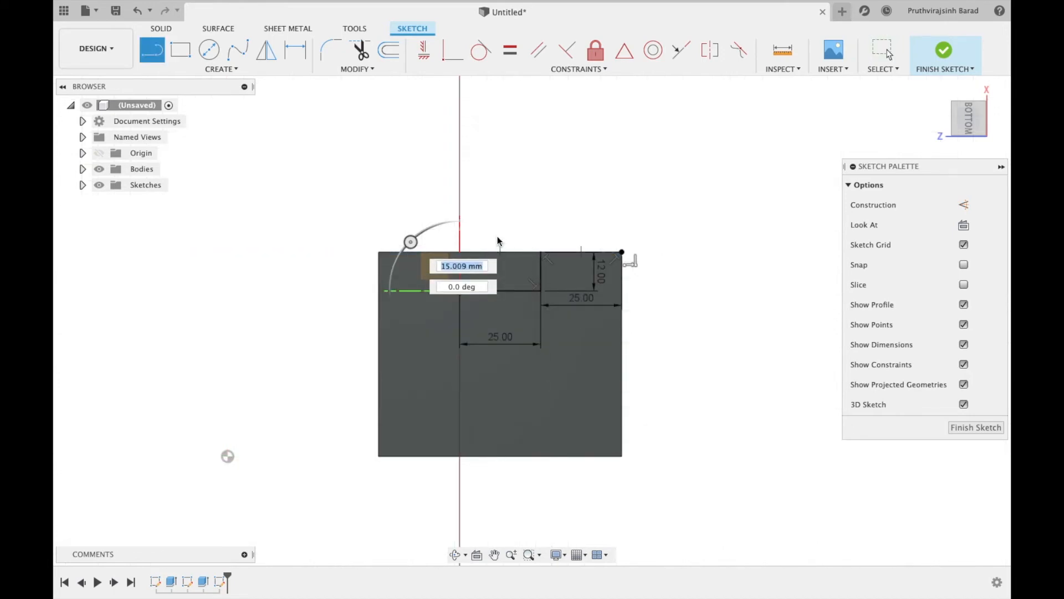
{"action": "key", "text": "Escape"}
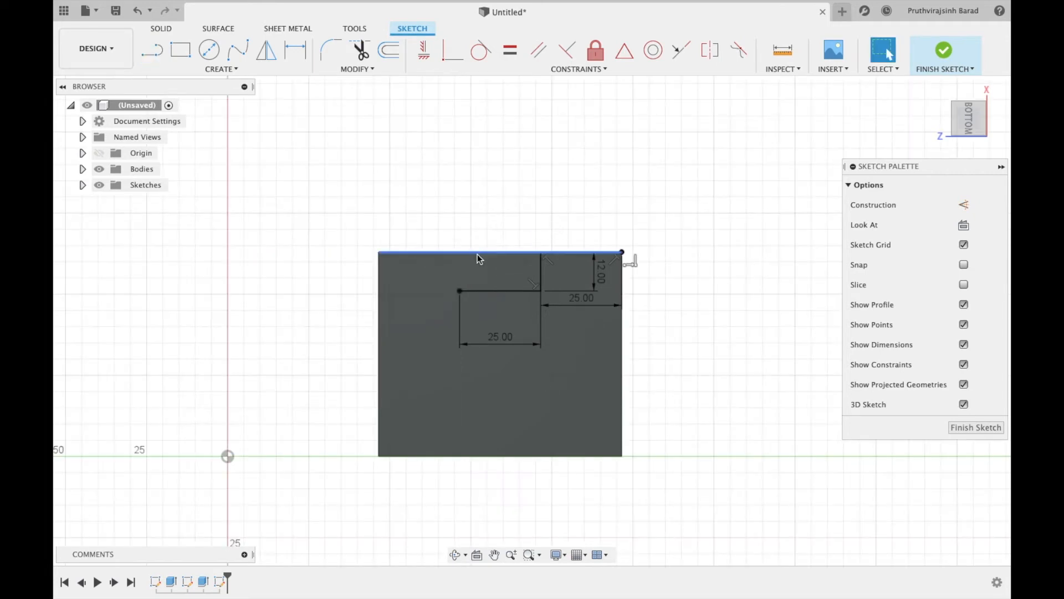
{"action": "left_click", "coordinate": [460, 291]}
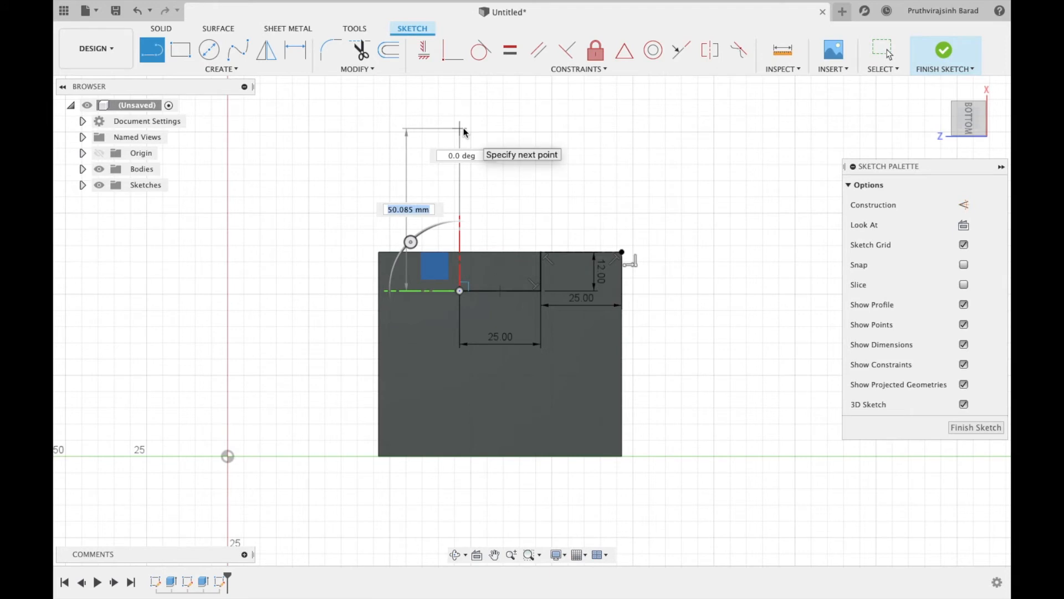
{"action": "type", "text": "12"}
{"action": "key", "text": "Return"}
{"action": "key", "text": "Escape"}
Step: Close the notch rectangle with a line along the side edge and finish the sketch
{"action": "key", "text": "l"}
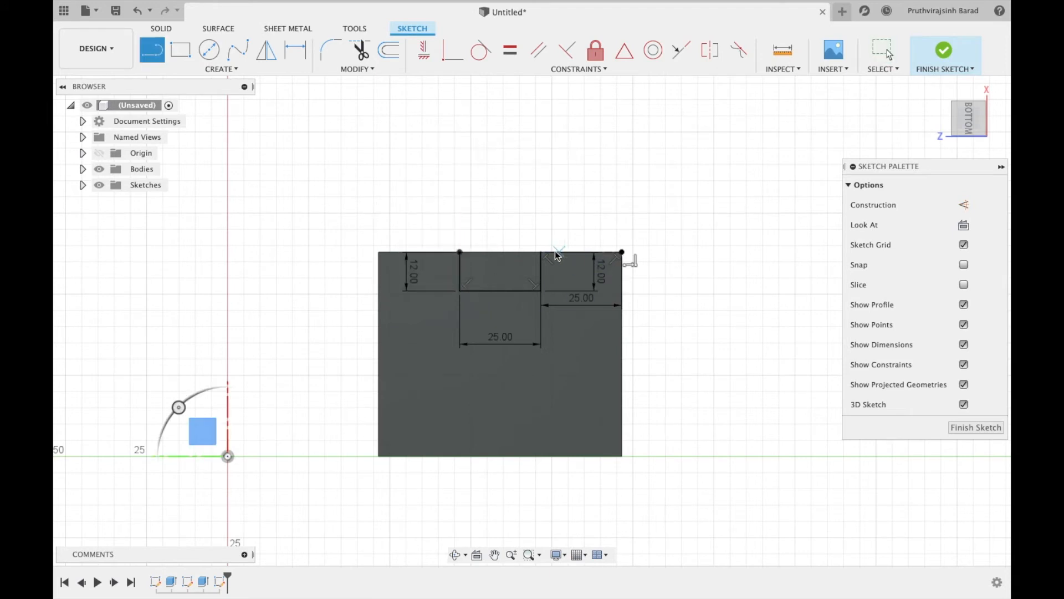
{"action": "left_click", "coordinate": [541, 252]}
{"action": "left_click", "coordinate": [460, 252]}
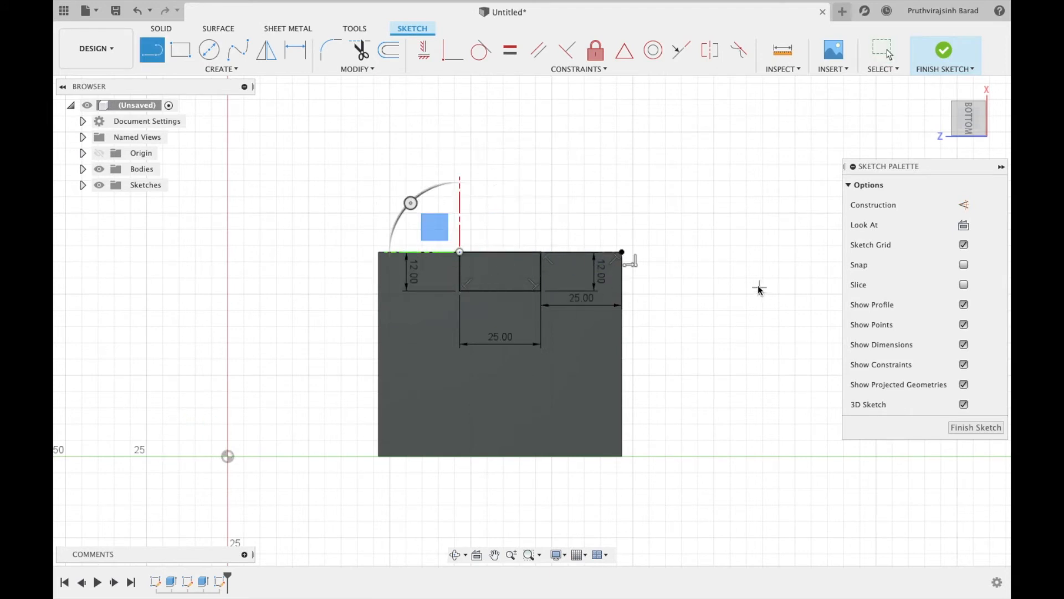
{"action": "middle_click_drag", "start_coordinate": [746, 278], "coordinate": [715, 261]}
{"action": "left_click", "coordinate": [975, 427]}
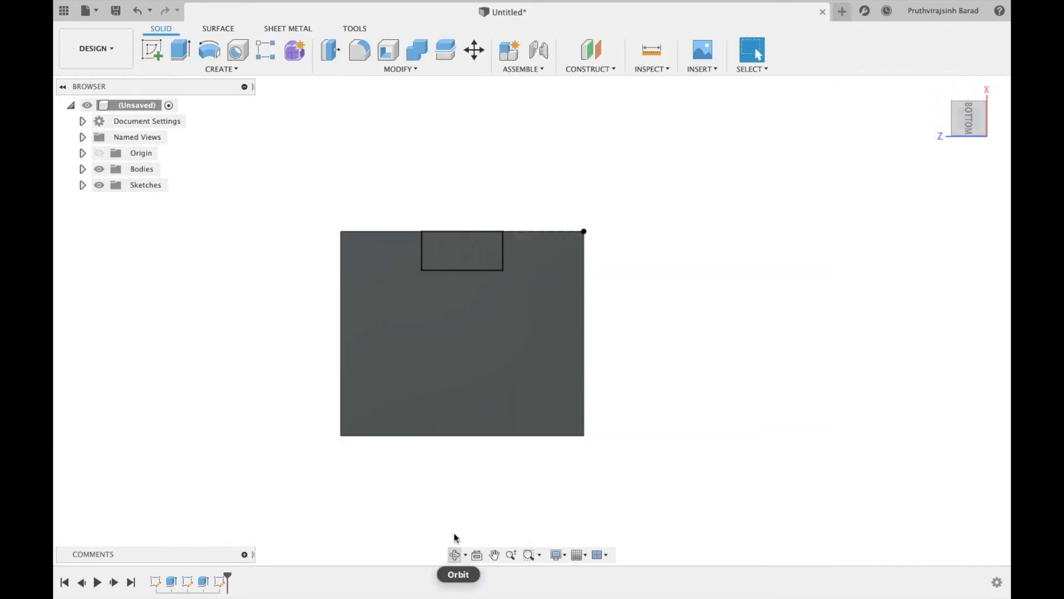
Step: Extrude the 25 by 12 mm notch profile as a cut from the bottom face up through the sloped top
{"action": "left_click", "coordinate": [456, 555]}
{"action": "left_click_drag", "start_coordinate": [471, 343], "coordinate": [479, 307]}
{"action": "mouse_move", "coordinate": [479, 307]}
{"action": "middle_mouse_down", "text": "shift"}
{"action": "mouse_move", "coordinate": [462, 254]}
{"action": "mouse_move", "coordinate": [481, 375]}
{"action": "middle_mouse_up", "text": "shift"}
{"action": "left_click", "coordinate": [461, 248]}
{"action": "scroll", "coordinate": [461, 248], "scroll_direction": "down", "scroll_amount": 5}
{"action": "key", "text": "e"}
{"action": "left_click_drag", "start_coordinate": [475, 368], "coordinate": [434, 240]}
{"action": "left_click", "coordinate": [936, 356]}
Step: Create a construction plane offset -12 mm from the short front face, into the block
{"action": "left_click", "coordinate": [451, 554]}
{"action": "left_click_drag", "start_coordinate": [471, 316], "coordinate": [401, 385]}
{"action": "key", "text": "Escape"}
{"action": "scroll", "coordinate": [401, 385], "scroll_direction": "up", "scroll_amount": 4}
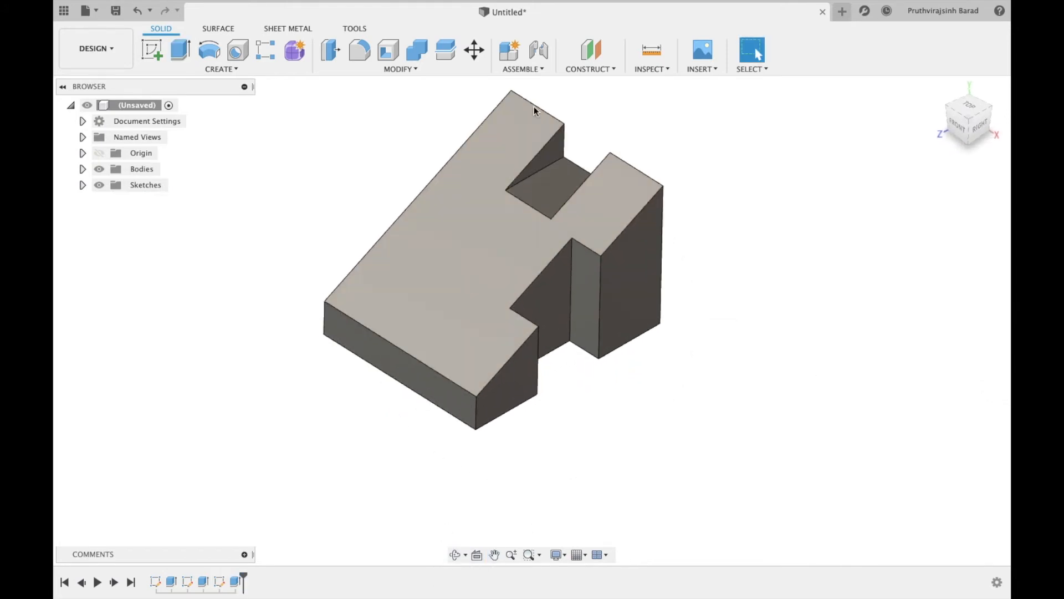
{"action": "left_click", "coordinate": [586, 70]}
{"action": "left_click", "coordinate": [590, 85]}
{"action": "left_click", "coordinate": [408, 374]}
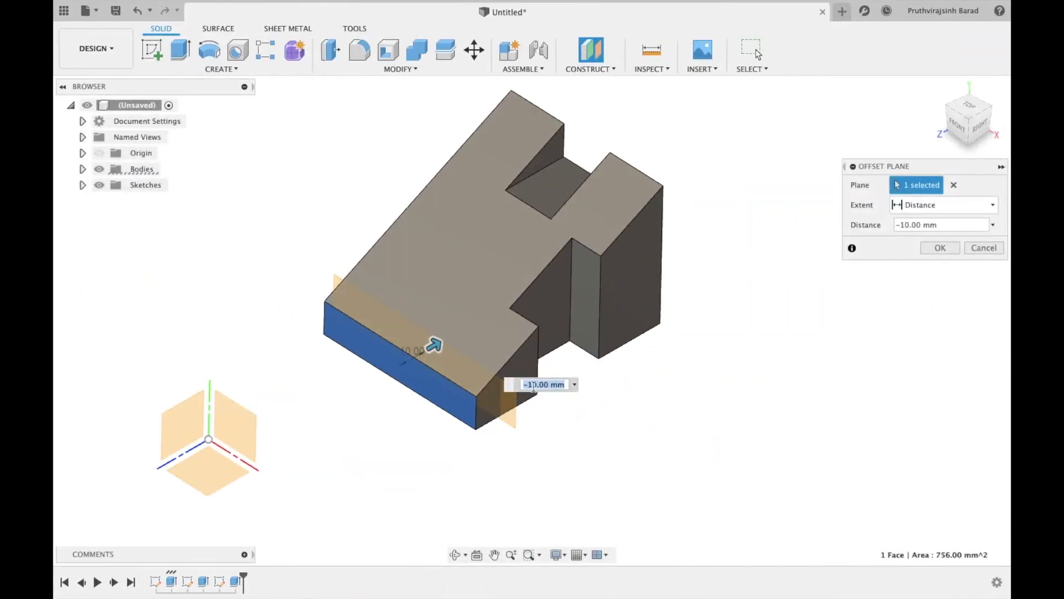
{"action": "left_click", "coordinate": [533, 386]}
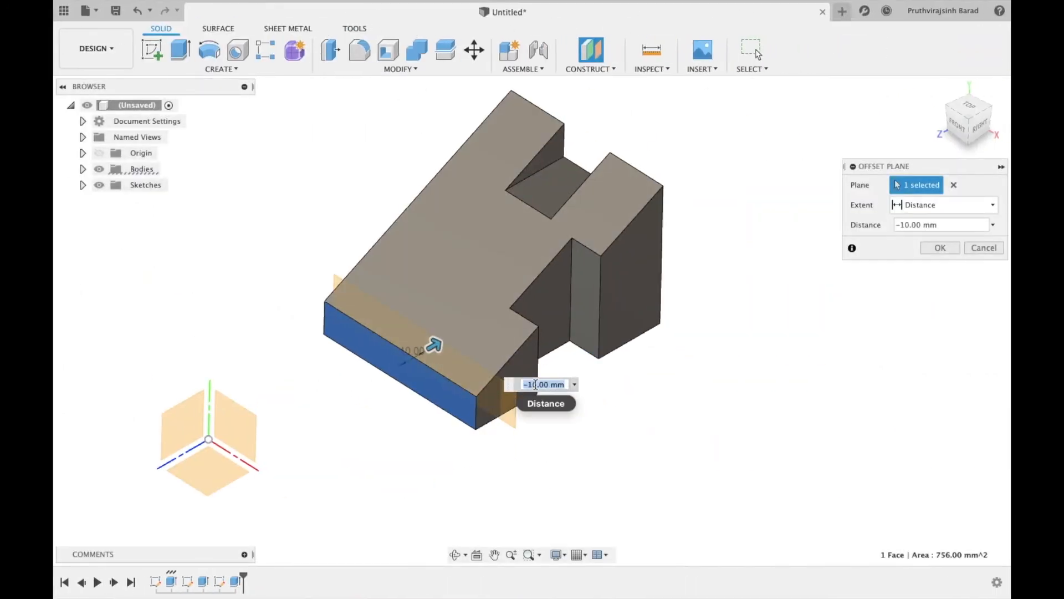
{"action": "key", "text": "Delete"}
{"action": "type", "text": "2"}
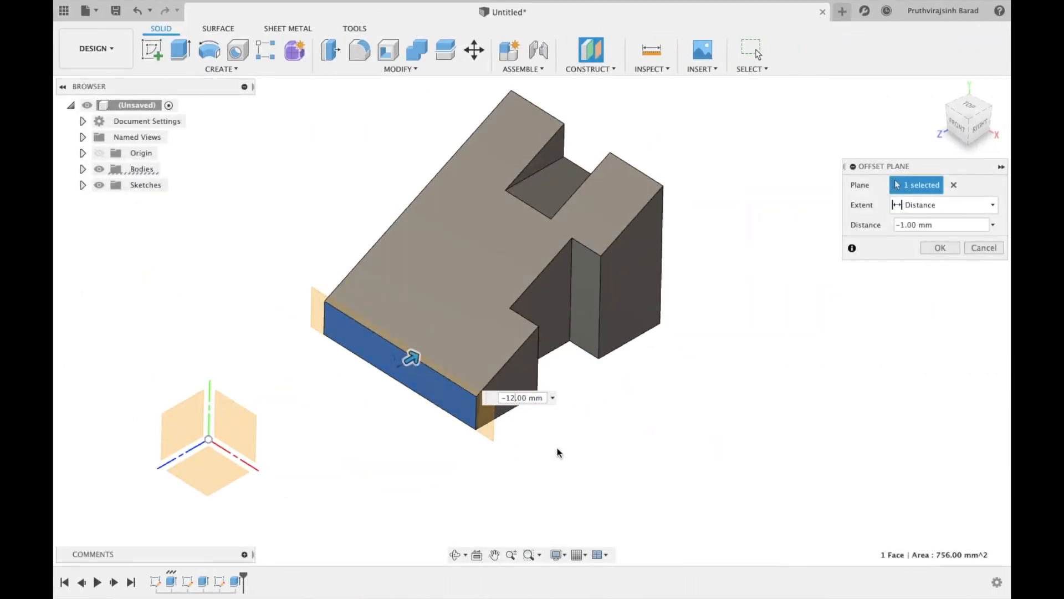
{"action": "left_click", "coordinate": [940, 248]}
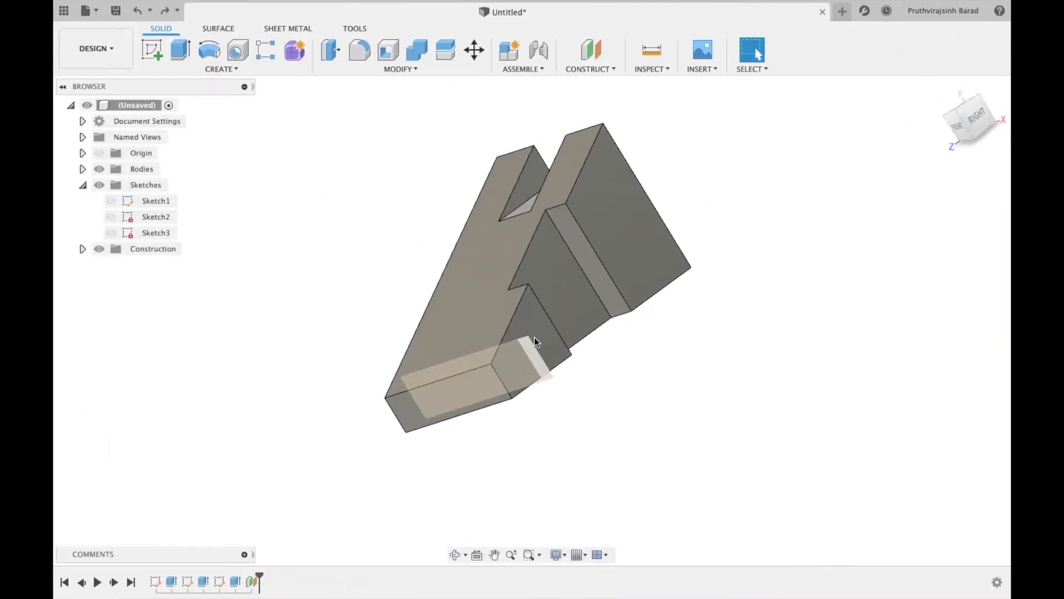
Step: On the side face near the short end, sketch a 12 mm horizontal line from the slope's lower corner and a vertical line up from its end
{"action": "left_click", "coordinate": [535, 334]}
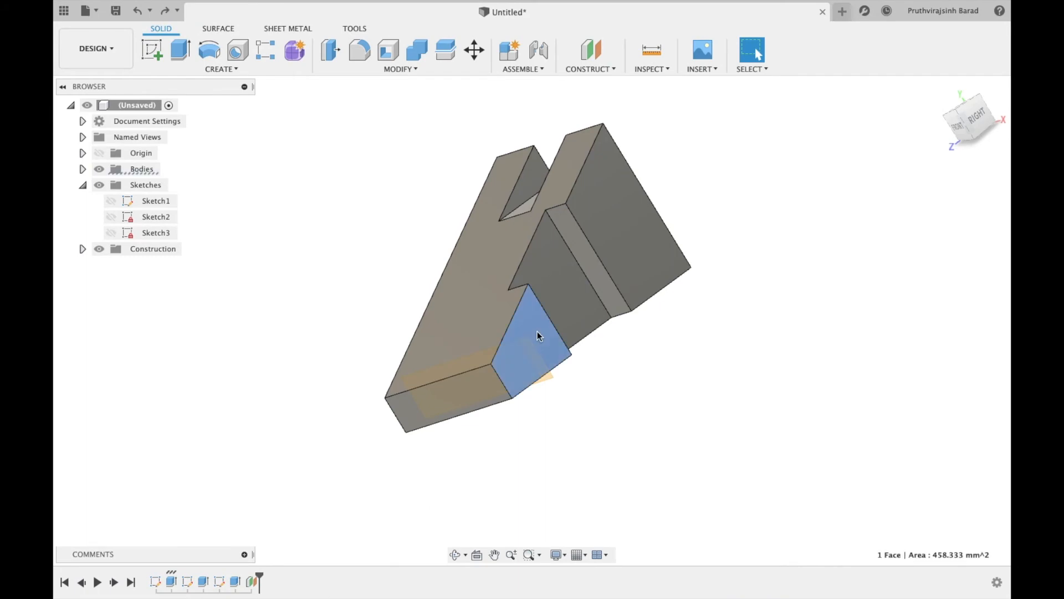
{"action": "key", "text": "l"}
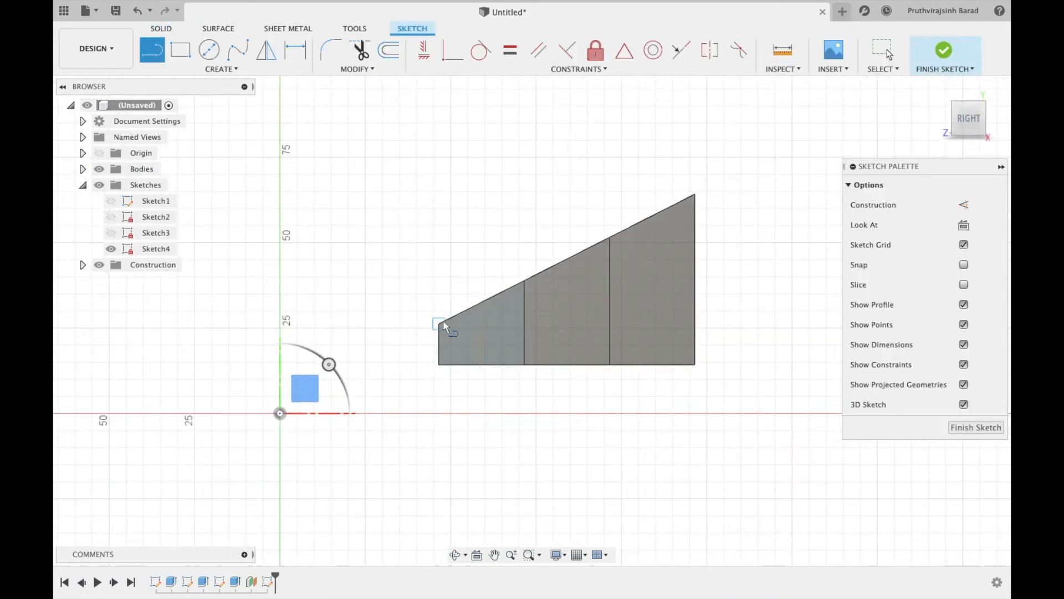
{"action": "left_click", "coordinate": [440, 324]}
{"action": "type", "text": "12"}
{"action": "key", "text": "Return"}
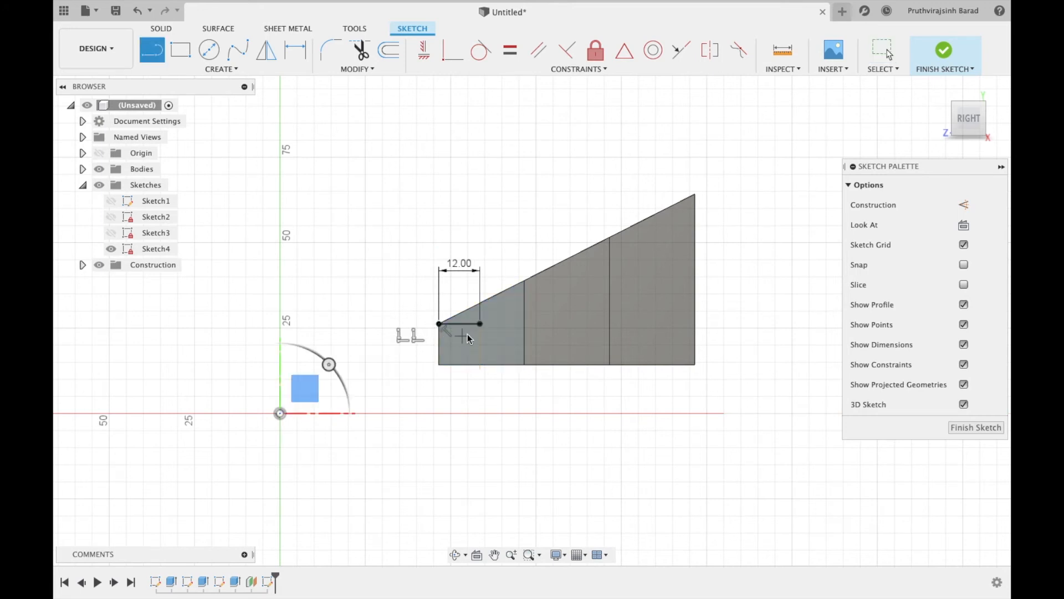
{"action": "left_click", "coordinate": [479, 215]}
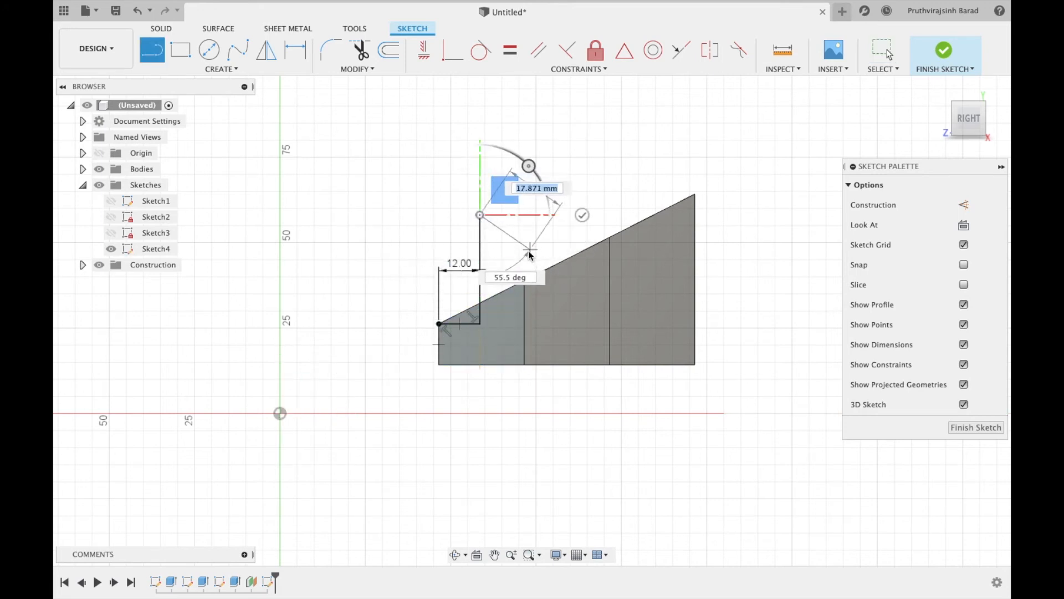
{"action": "key", "text": "Escape"}
Step: Convert the 12 mm horizontal line and the vertical line to construction geometry and finish the sketch
{"action": "left_click", "coordinate": [480, 256]}
{"action": "left_click", "coordinate": [458, 325], "text": "shift"}
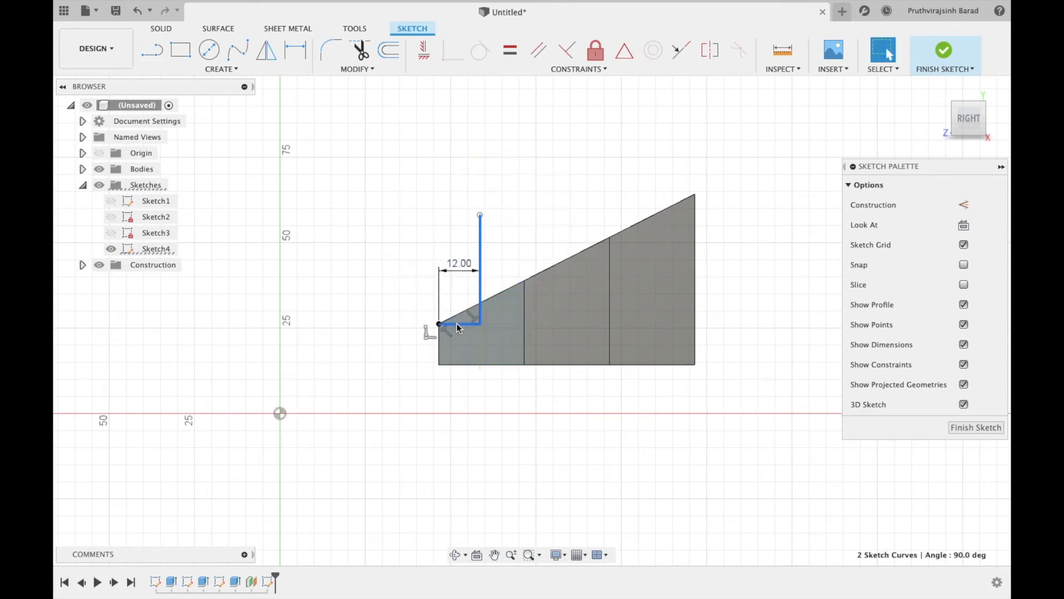
{"action": "left_click", "coordinate": [964, 204]}
{"action": "left_click", "coordinate": [954, 424]}
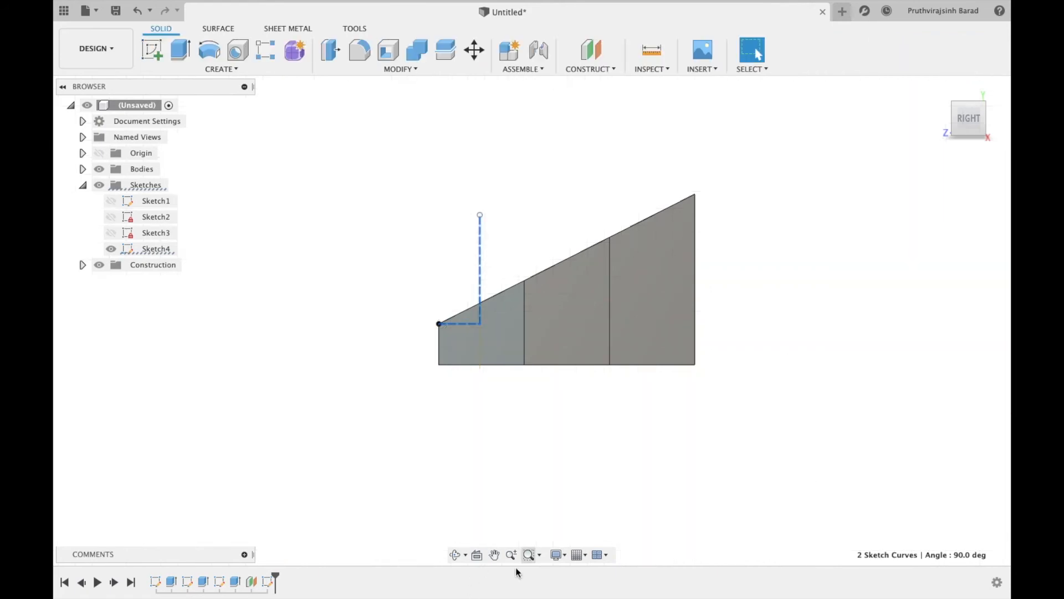
Step: Start a new sketch on the construction plane offset from the short front face
{"action": "left_click", "coordinate": [460, 554]}
{"action": "left_click_drag", "start_coordinate": [432, 288], "coordinate": [499, 327]}
{"action": "key", "text": "Escape"}
{"action": "scroll", "coordinate": [502, 332], "scroll_direction": "up", "scroll_amount": 5}
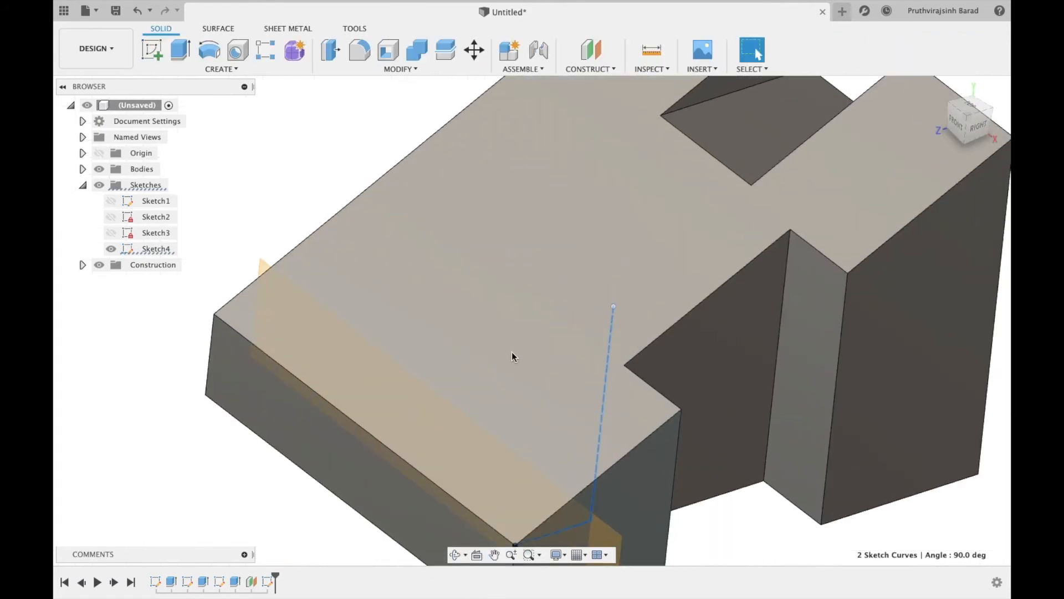
{"action": "scroll", "coordinate": [511, 351], "scroll_direction": "down", "scroll_amount": 3}
{"action": "left_click", "coordinate": [152, 49]}
{"action": "left_click", "coordinate": [532, 379]}
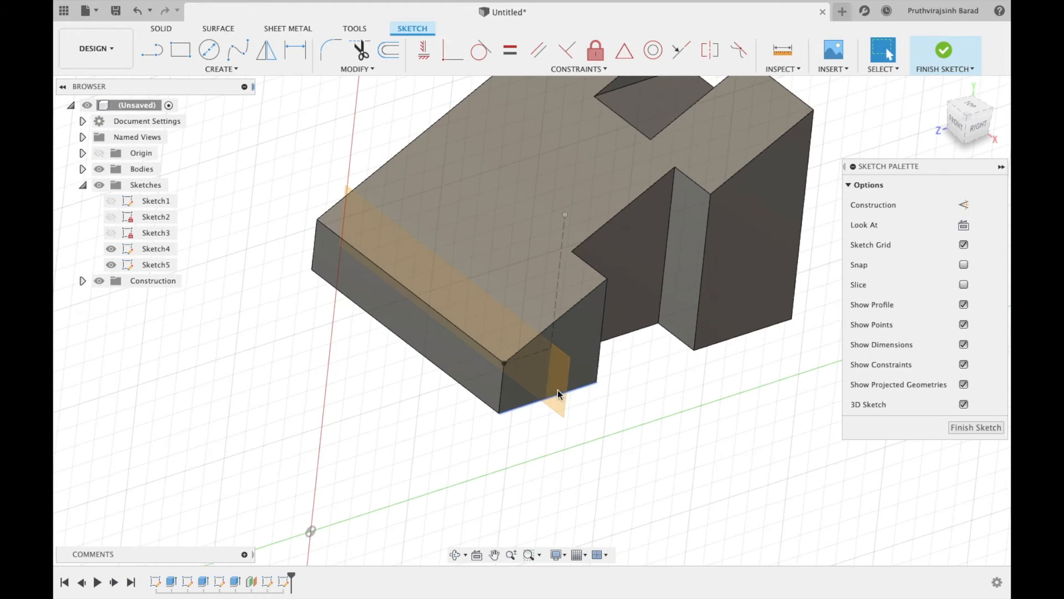
Step: Undo the new sketch and start it again on the construction plane offset from the short front face
{"action": "key", "text": "super+z"}
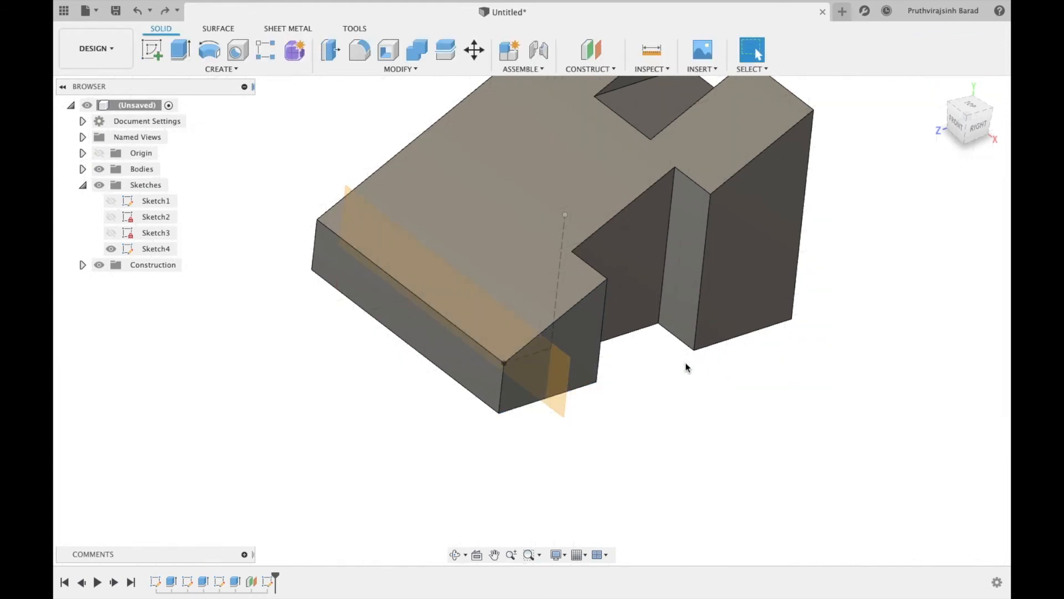
{"action": "left_click", "coordinate": [153, 49]}
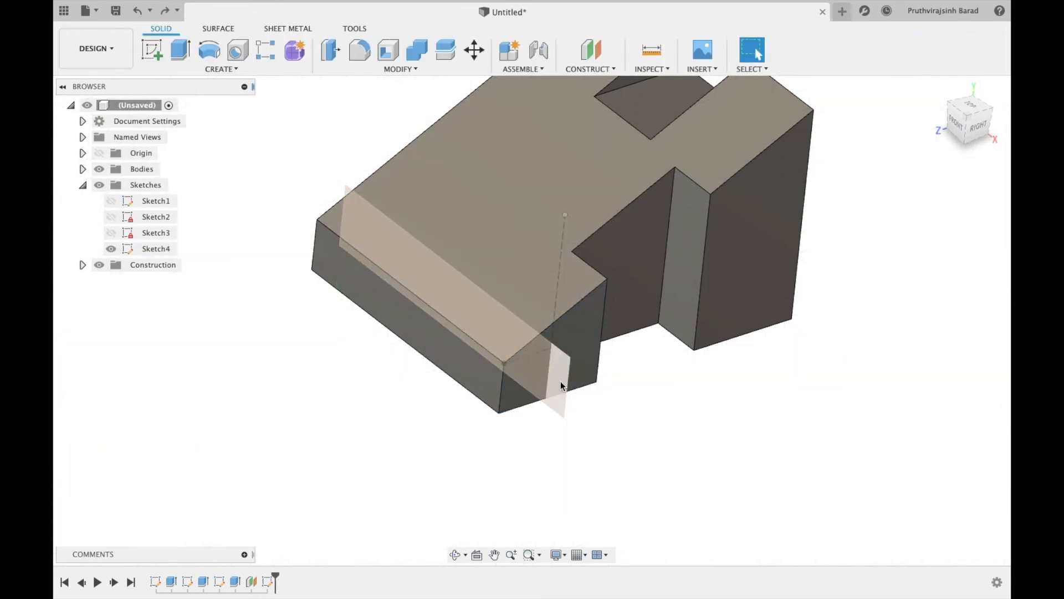
{"action": "left_click", "coordinate": [556, 338]}
Step: Sketch a 19 mm horizontal line inward across the block from where the vertical construction line meets the slope's edge
{"action": "scroll", "coordinate": [555, 335], "scroll_direction": "up", "scroll_amount": 5}
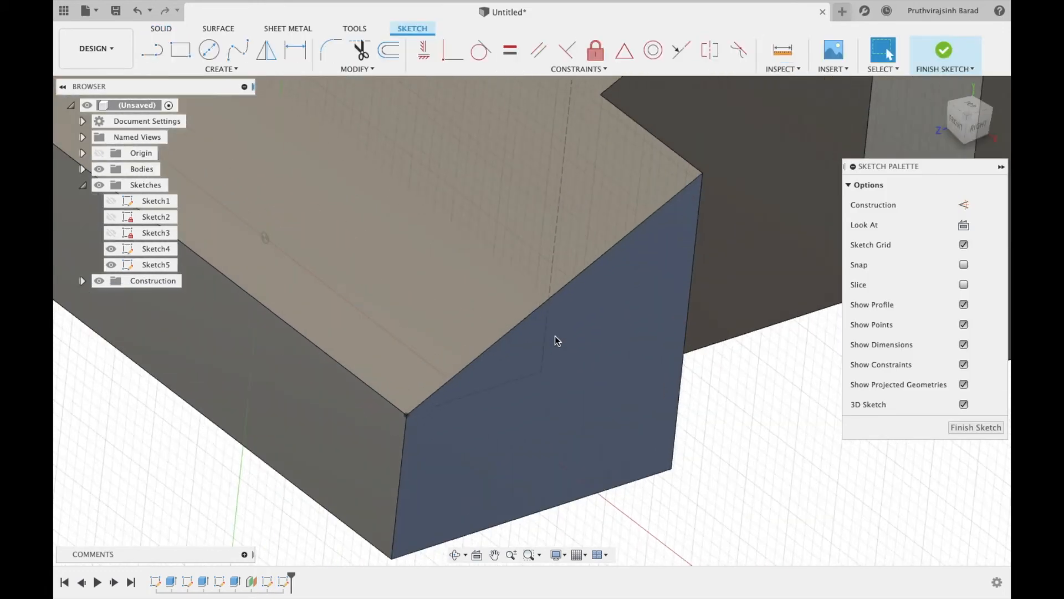
{"action": "key", "text": "l"}
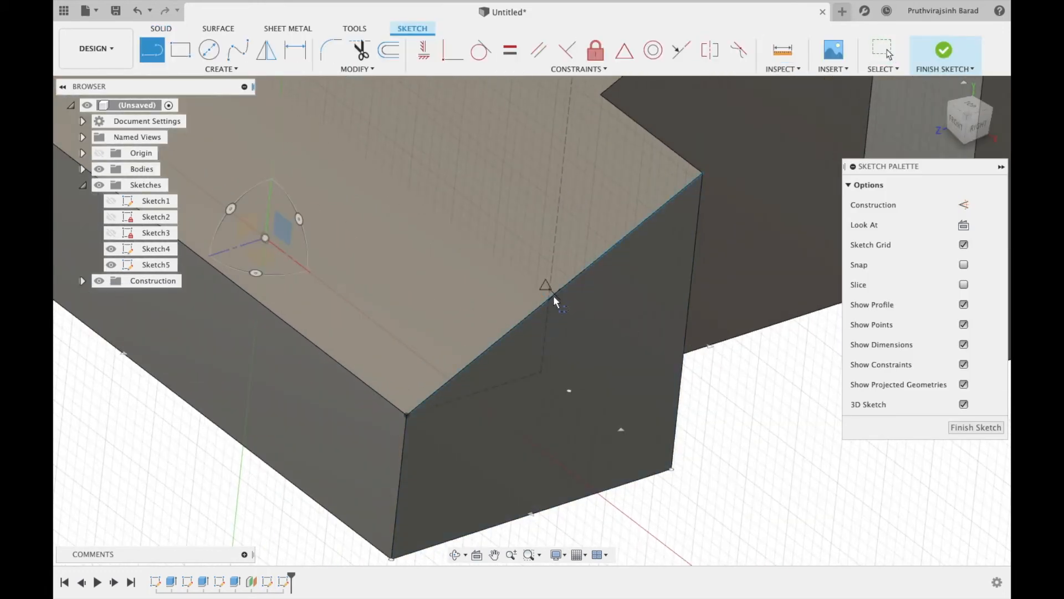
{"action": "left_click", "coordinate": [549, 297]}
{"action": "scroll", "coordinate": [435, 280], "scroll_direction": "down", "scroll_amount": 3}
{"action": "middle_click_drag", "start_coordinate": [430, 285], "coordinate": [551, 445]}
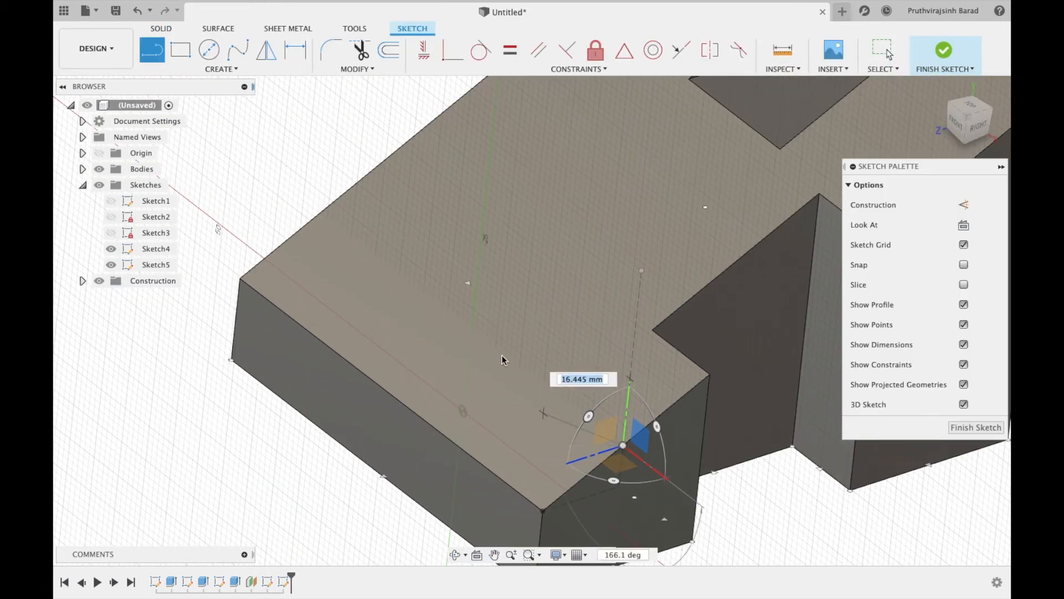
{"action": "scroll", "coordinate": [481, 337], "scroll_direction": "down", "scroll_amount": 3}
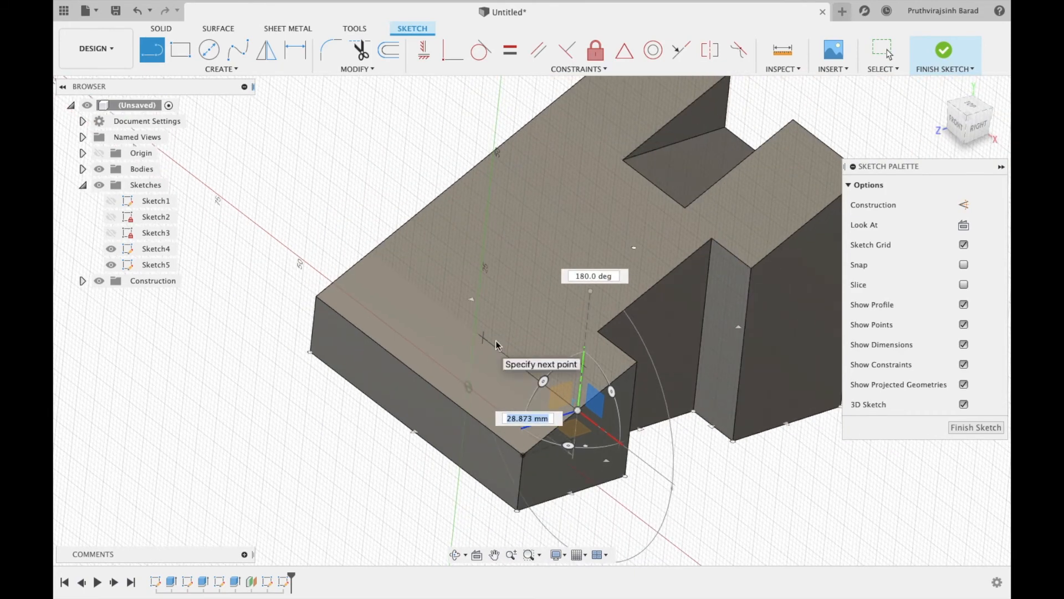
{"action": "left_click", "coordinate": [958, 123]}
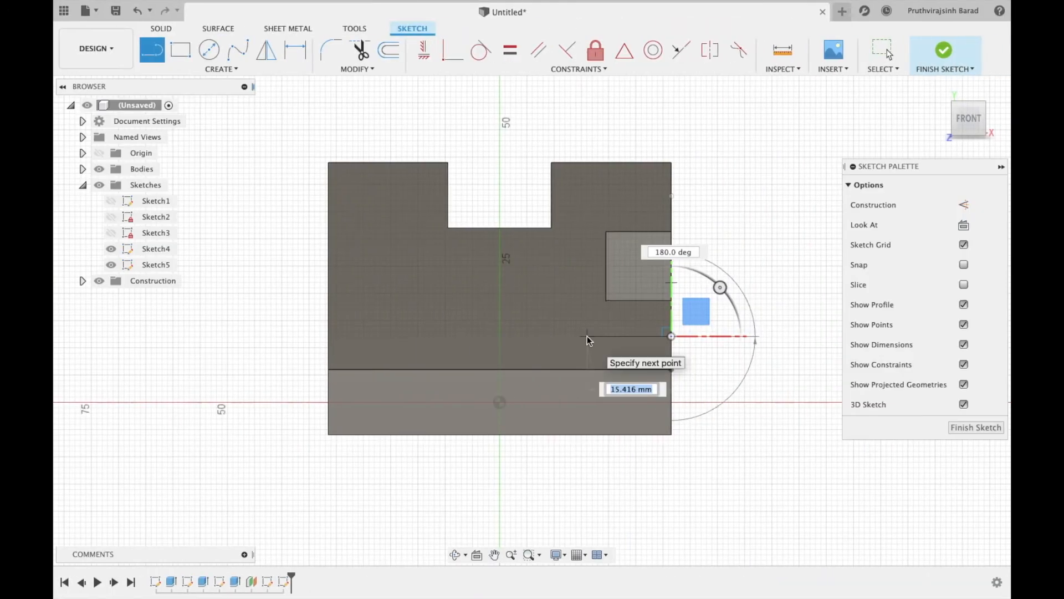
{"action": "type", "text": "19"}
{"action": "key", "text": "Tab"}
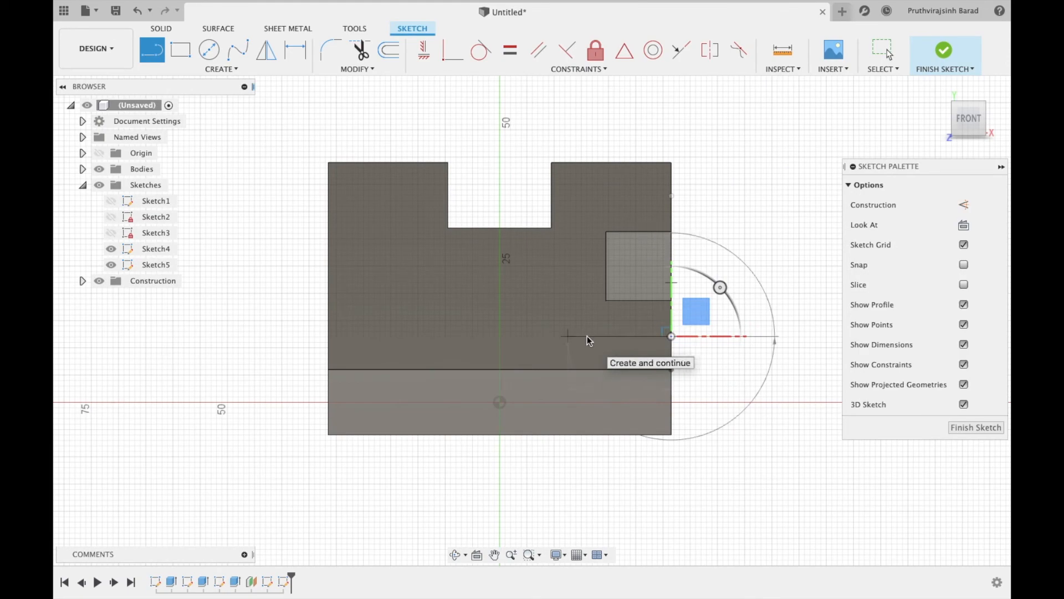
{"action": "key", "text": "Return"}
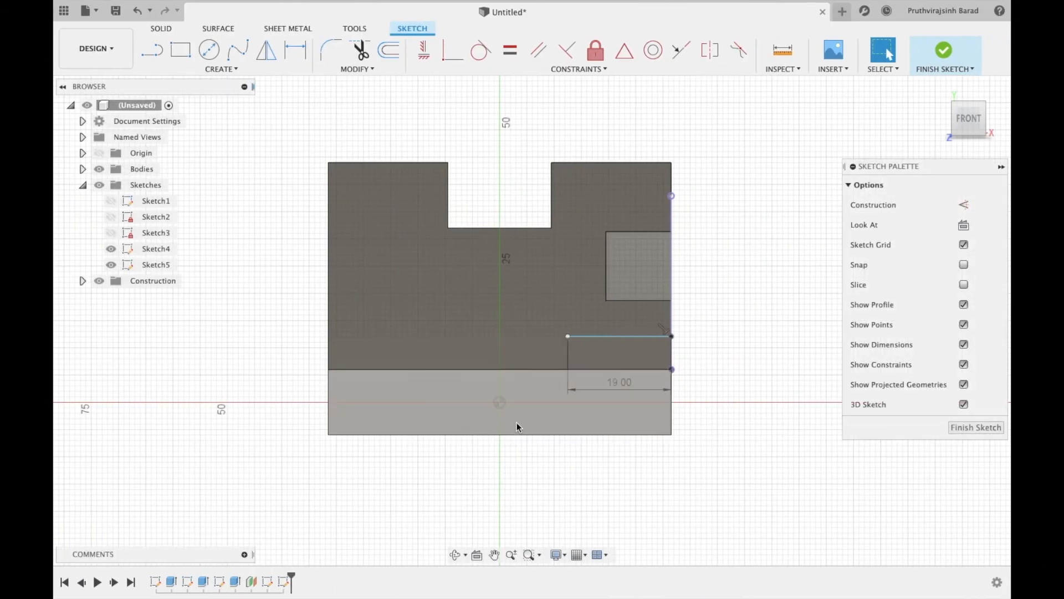
Step: Draw a rectangle 22 mm wide and 16 mm high from the inner end of the 19 mm line, extending up and away from it
{"action": "left_click", "coordinate": [567, 336]}
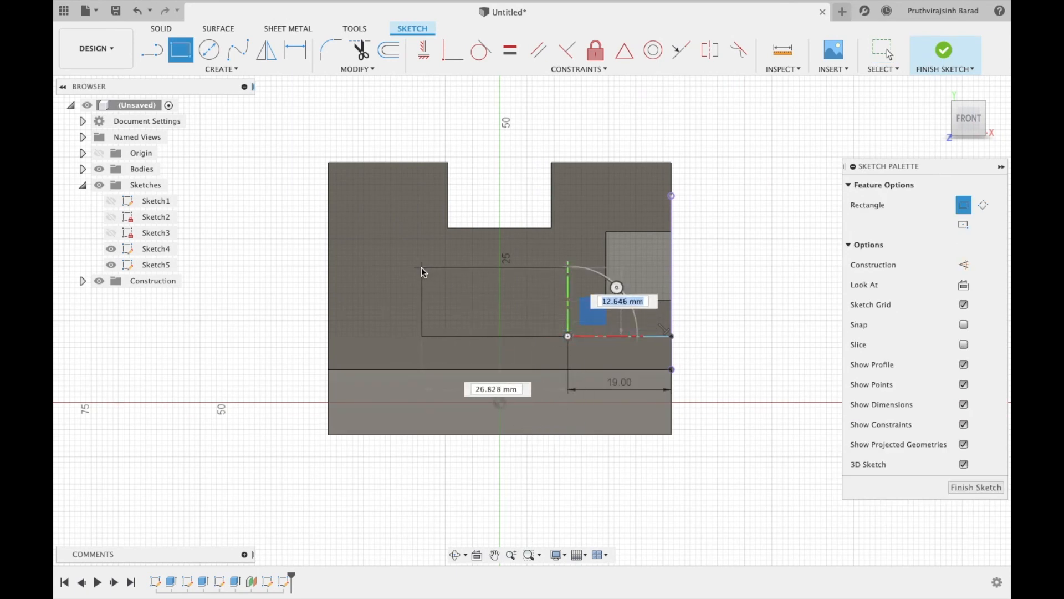
{"action": "type", "text": "16"}
{"action": "key", "text": "Tab"}
{"action": "type", "text": "22"}
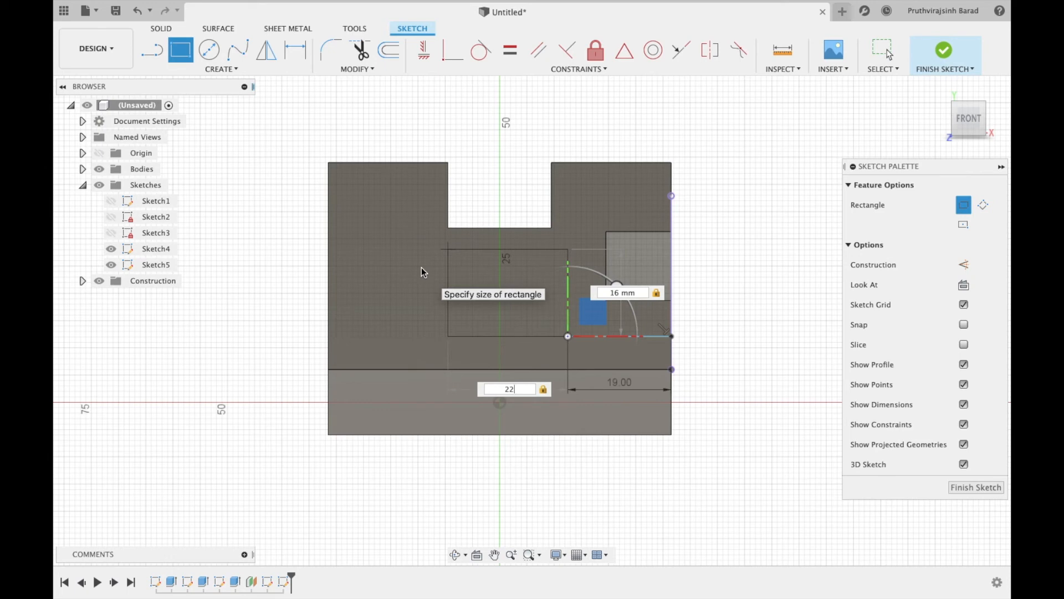
{"action": "key", "text": "Return"}
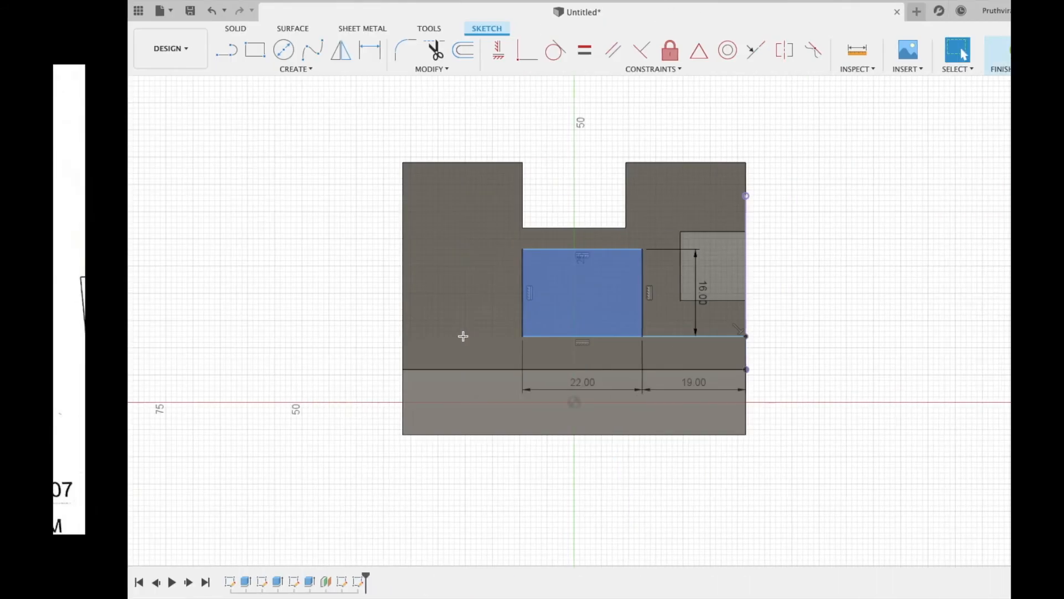
Step: Set the rectangle's width to 25 mm
{"action": "left_click", "coordinate": [511, 388]}
{"action": "type", "text": "25"}
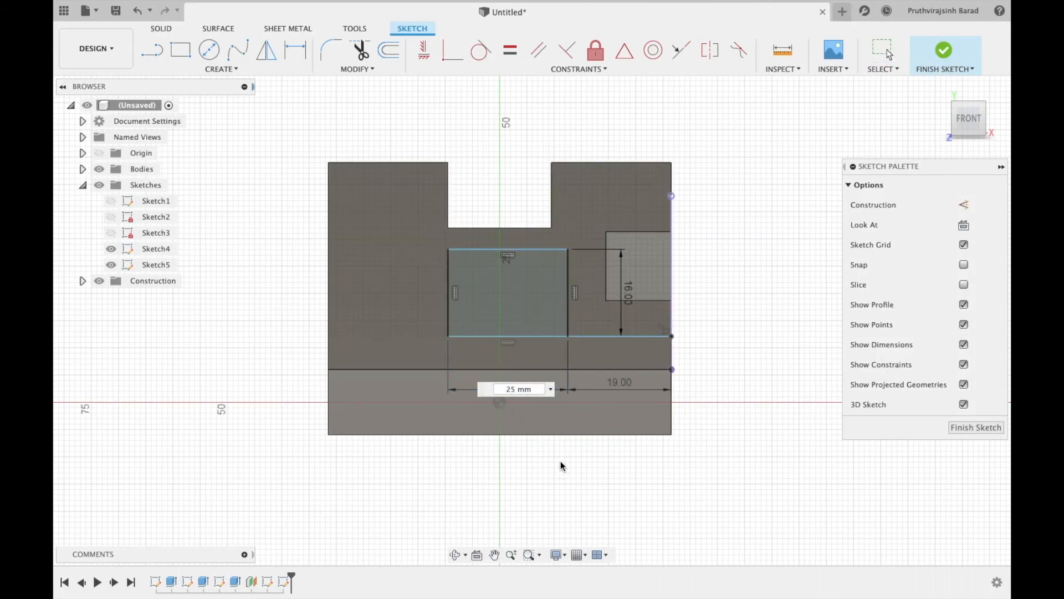
{"action": "key", "text": "Return"}
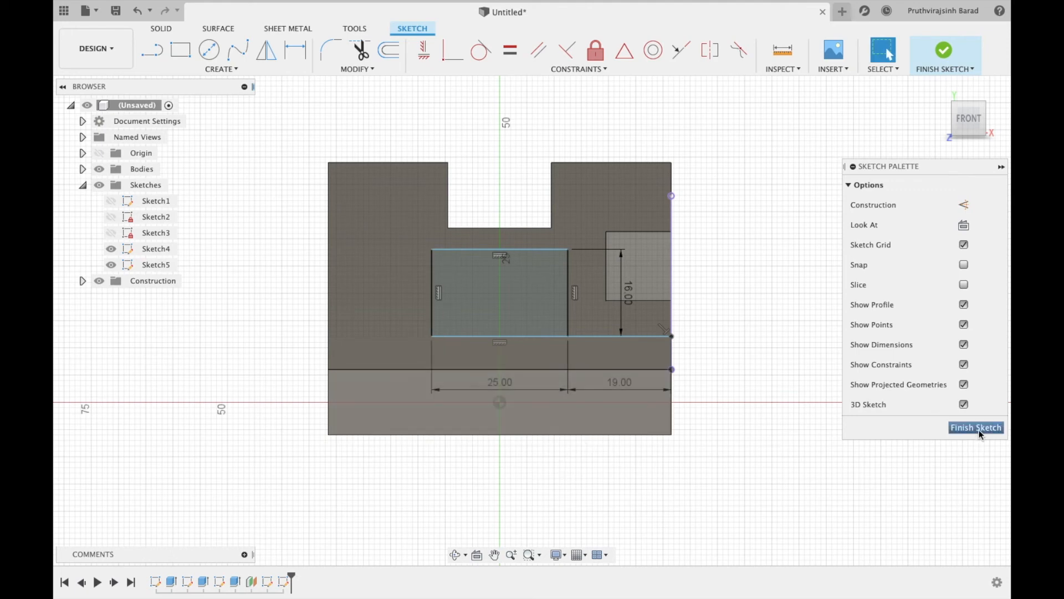
Step: Convert the 19 mm line to construction geometry and finish the sketch
{"action": "left_click", "coordinate": [662, 336]}
{"action": "left_click", "coordinate": [963, 205]}
{"action": "left_click", "coordinate": [976, 427]}
Step: Extrude the rectangle -59 mm into the sloped block with the Join operation to form the raised block
{"action": "mouse_move", "coordinate": [660, 365]}
{"action": "middle_mouse_down", "text": "shift"}
{"action": "mouse_move", "coordinate": [592, 342]}
{"action": "mouse_move", "coordinate": [487, 267]}
{"action": "middle_mouse_up", "text": "shift"}
{"action": "left_click", "coordinate": [488, 267]}
{"action": "key", "text": "e"}
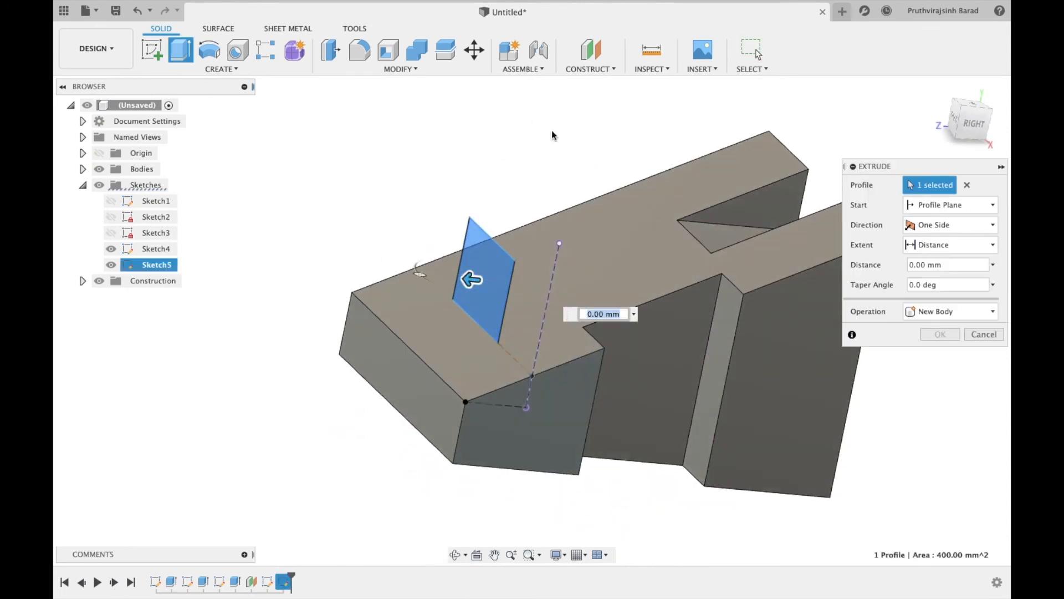
{"action": "left_click_drag", "start_coordinate": [471, 282], "coordinate": [781, 324]}
{"action": "left_click", "coordinate": [456, 554]}
{"action": "left_click_drag", "start_coordinate": [555, 388], "coordinate": [596, 341]}
{"action": "left_click", "coordinate": [951, 311]}
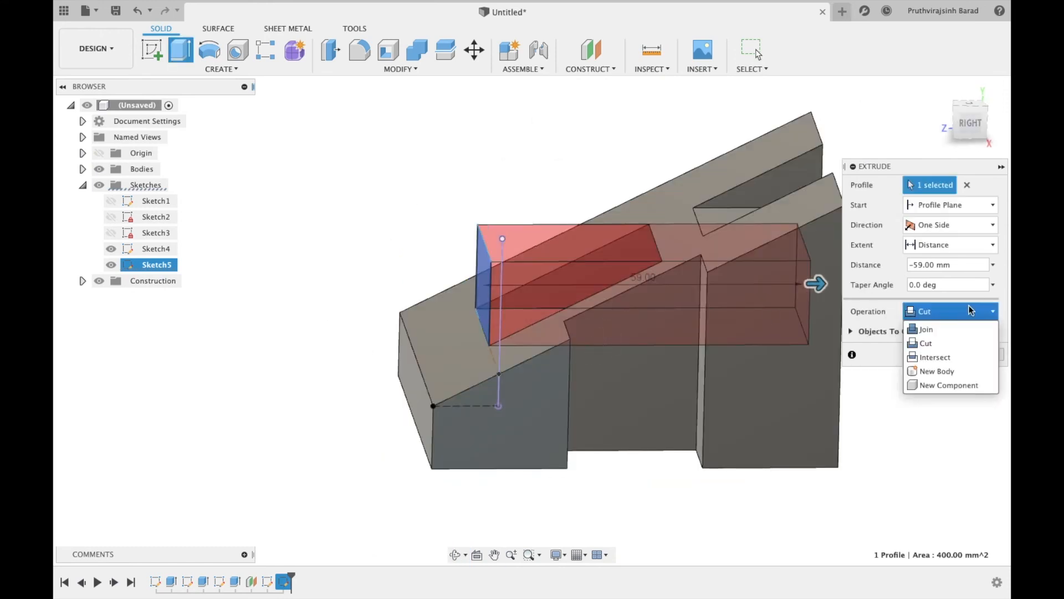
{"action": "left_click", "coordinate": [932, 328]}
{"action": "middle_click_drag", "start_coordinate": [709, 370], "coordinate": [589, 360]}
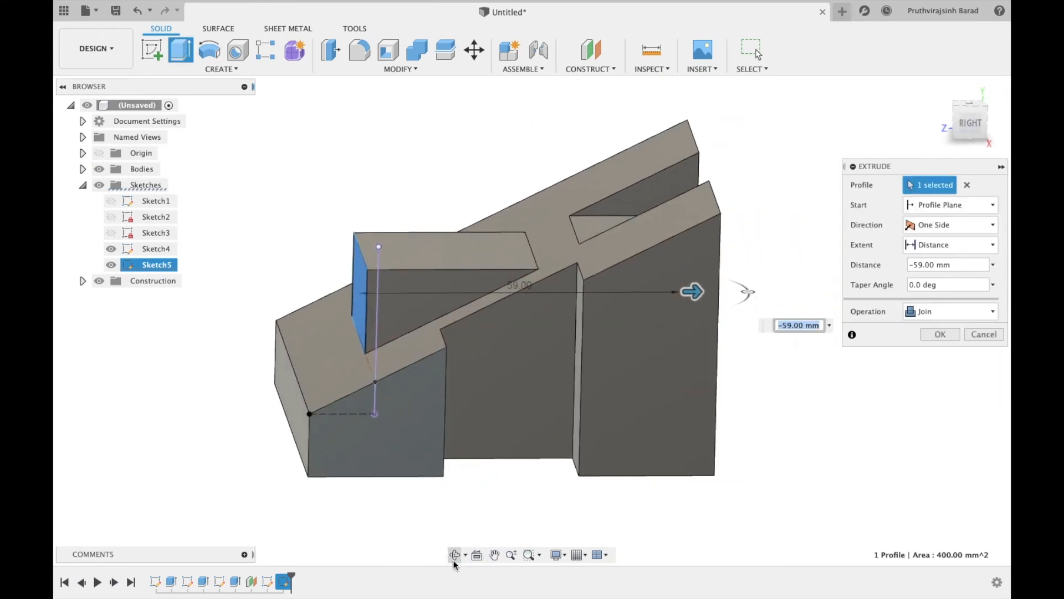
{"action": "left_click", "coordinate": [933, 335]}
Step: Hide the side-face helper sketch containing the 12 mm horizontal line and the vertical line
{"action": "left_click", "coordinate": [457, 556]}
{"action": "mouse_move", "coordinate": [447, 371]}
{"action": "left_mouse_down"}
{"action": "mouse_move", "coordinate": [534, 352]}
{"action": "mouse_move", "coordinate": [455, 368]}
{"action": "left_mouse_up"}
{"action": "middle_click_drag", "start_coordinate": [455, 368], "coordinate": [446, 366]}
{"action": "left_click", "coordinate": [113, 249]}
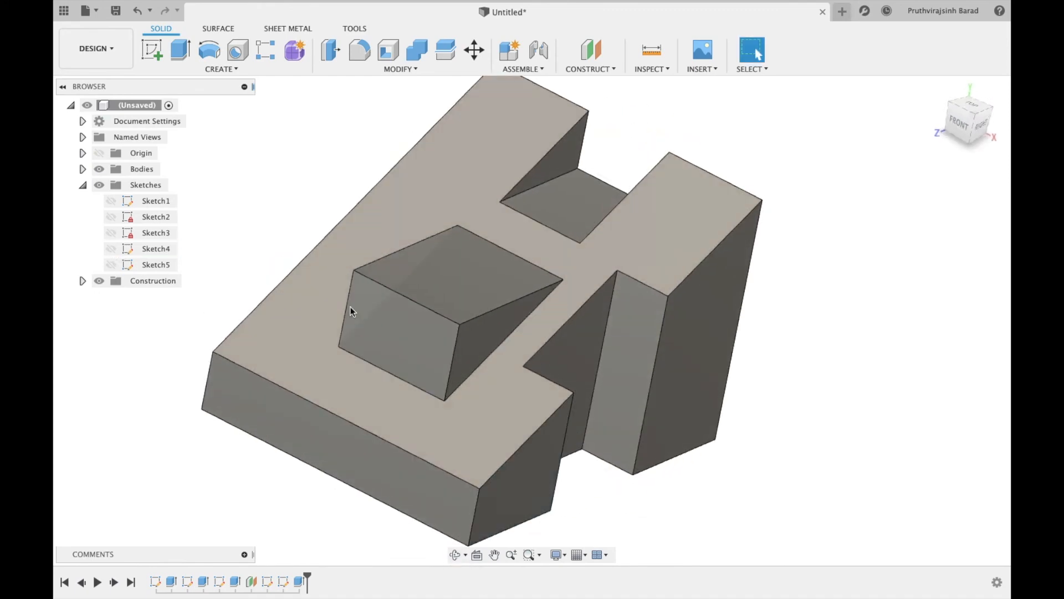
{"action": "scroll", "coordinate": [413, 315], "scroll_direction": "down", "scroll_amount": 5}
{"action": "left_click", "coordinate": [456, 555]}
{"action": "mouse_move", "coordinate": [513, 355]}
{"action": "left_mouse_down"}
{"action": "mouse_move", "coordinate": [447, 310]}
{"action": "mouse_move", "coordinate": [501, 304]}
{"action": "mouse_move", "coordinate": [470, 290]}
{"action": "left_mouse_up"}
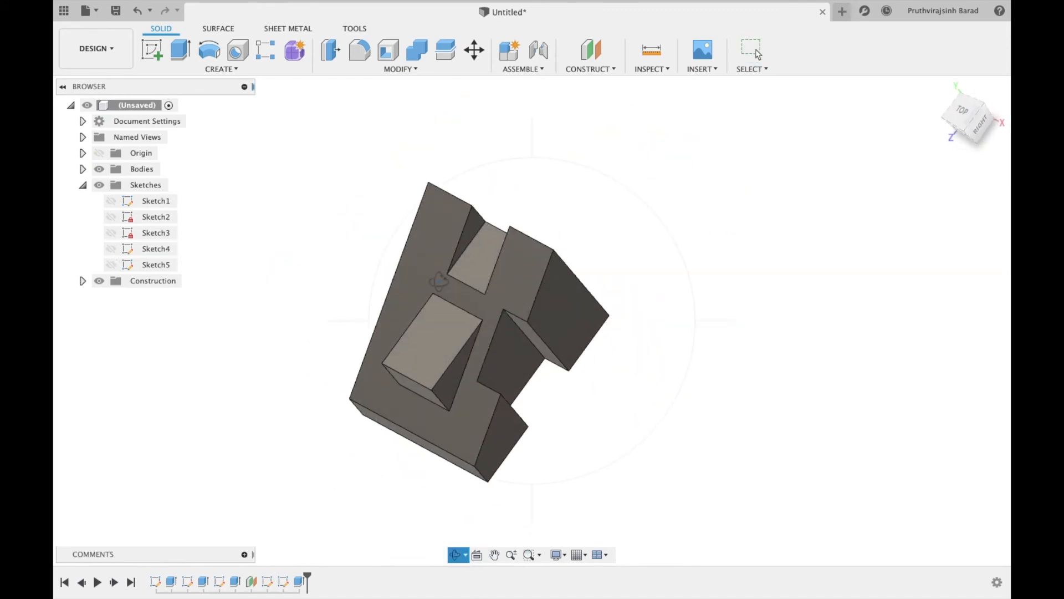